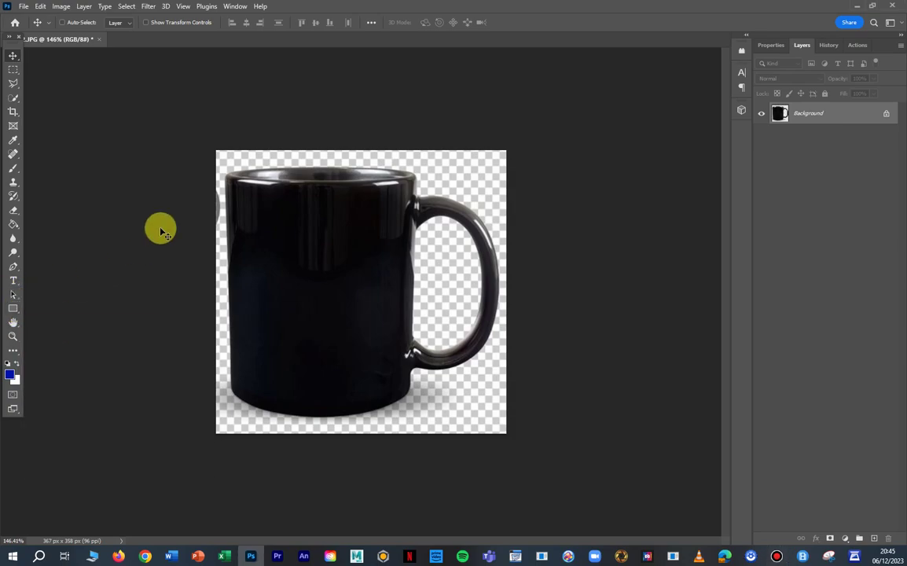
- Draw a 229 × 278 px grey rectangle over the mug body and convert Rectangle 1 to a smart object
{"action": "left_click", "coordinate": [13, 308]}
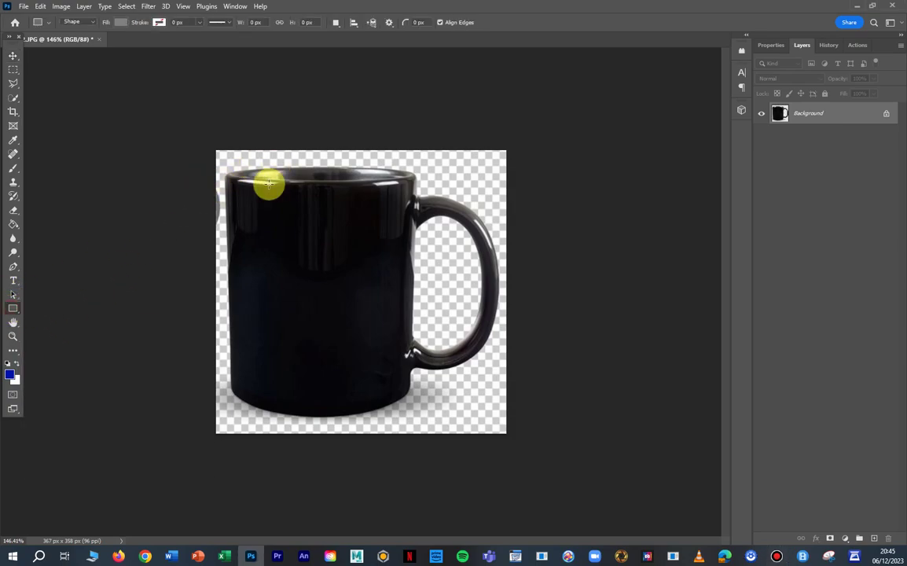
{"action": "left_click_drag", "start_coordinate": [227, 178], "coordinate": [406, 395]}
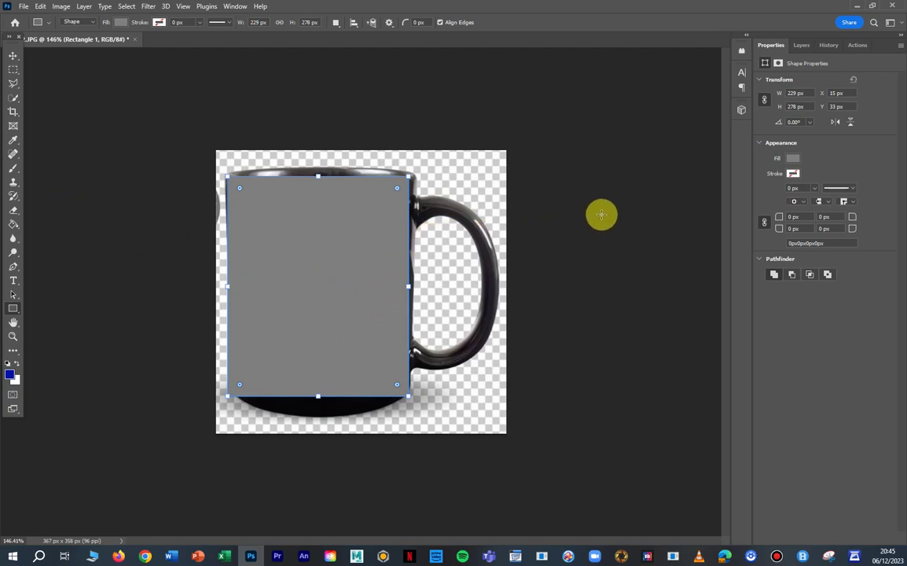
{"action": "left_click", "coordinate": [801, 45]}
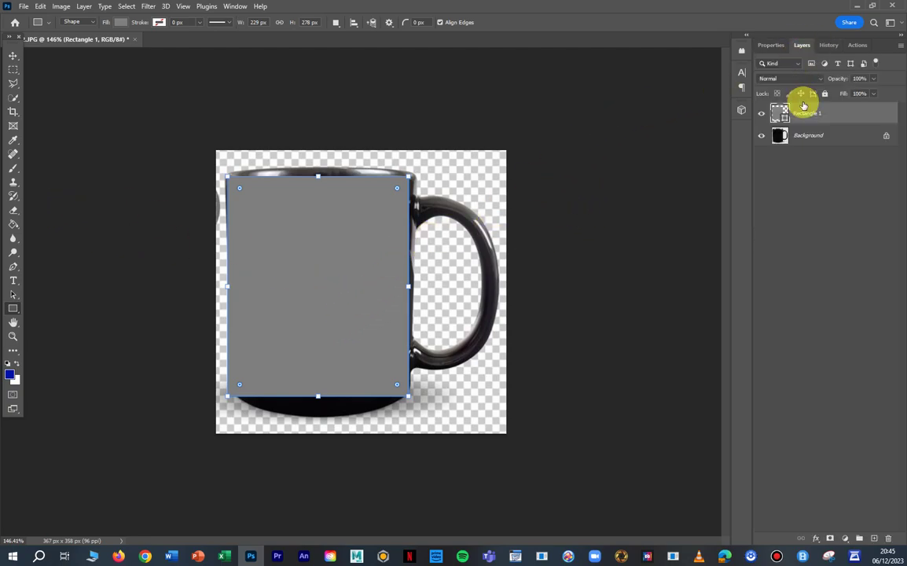
{"action": "right_click", "coordinate": [805, 107]}
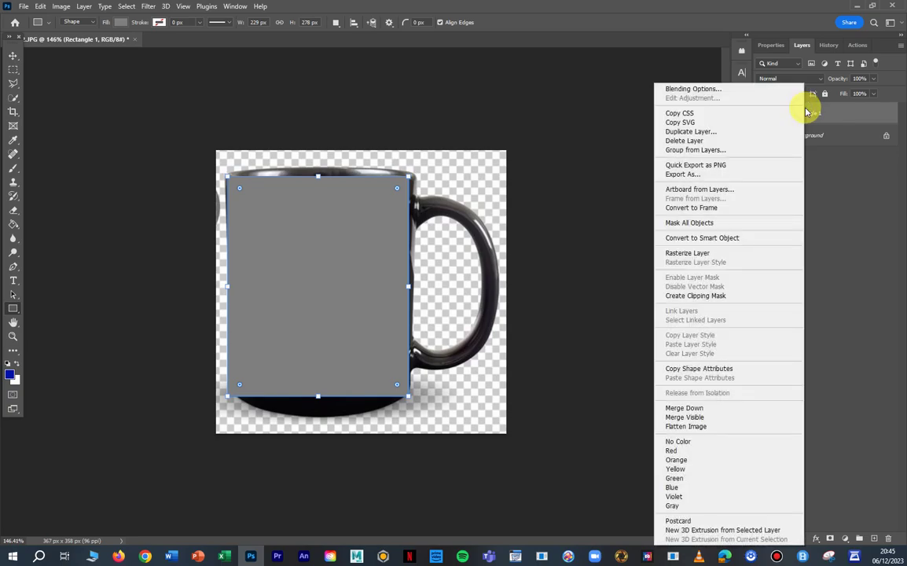
{"action": "left_click", "coordinate": [715, 240]}
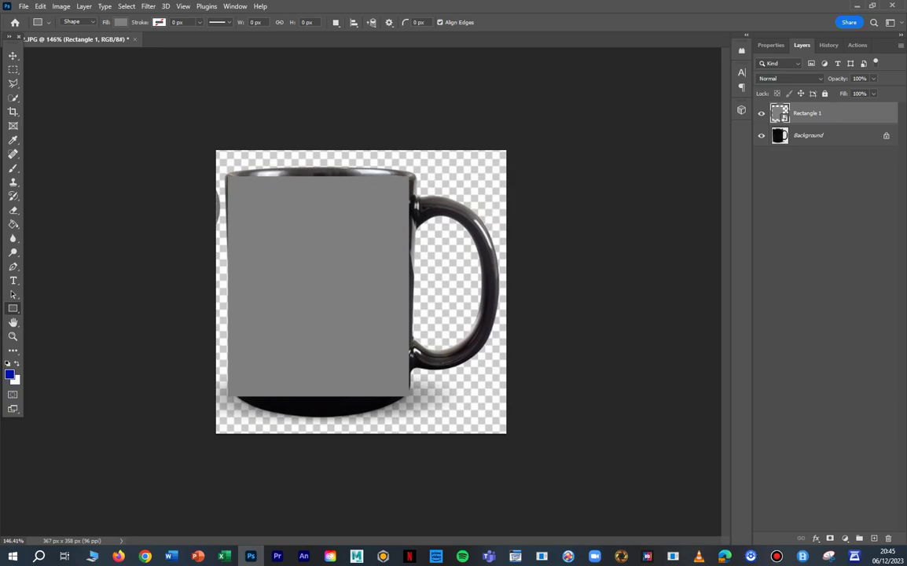
- Apply a Cylinder warp, raising the top curve to the rim and lowering the bottom to the base
{"action": "left_click", "coordinate": [40, 7]}
{"action": "mouse_move", "coordinate": [100, 254]}
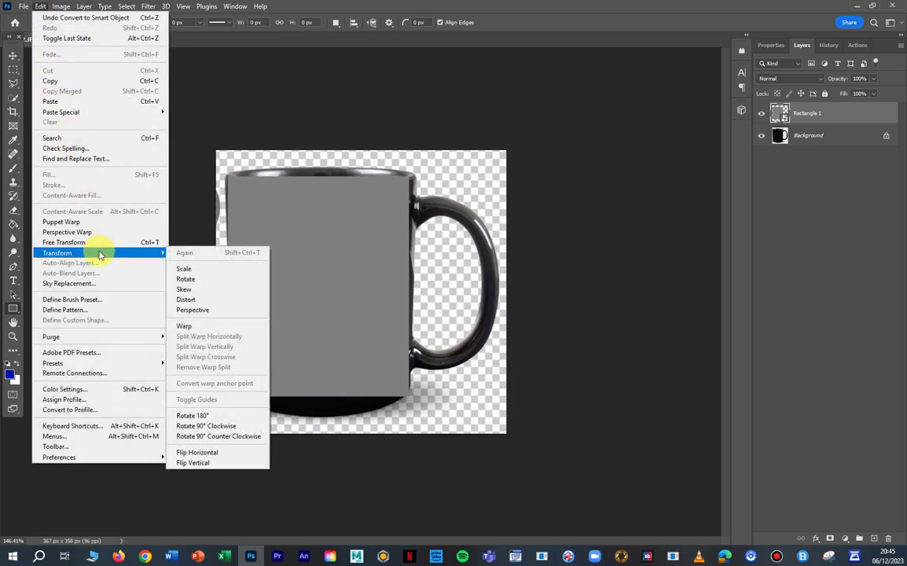
{"action": "left_click", "coordinate": [198, 325]}
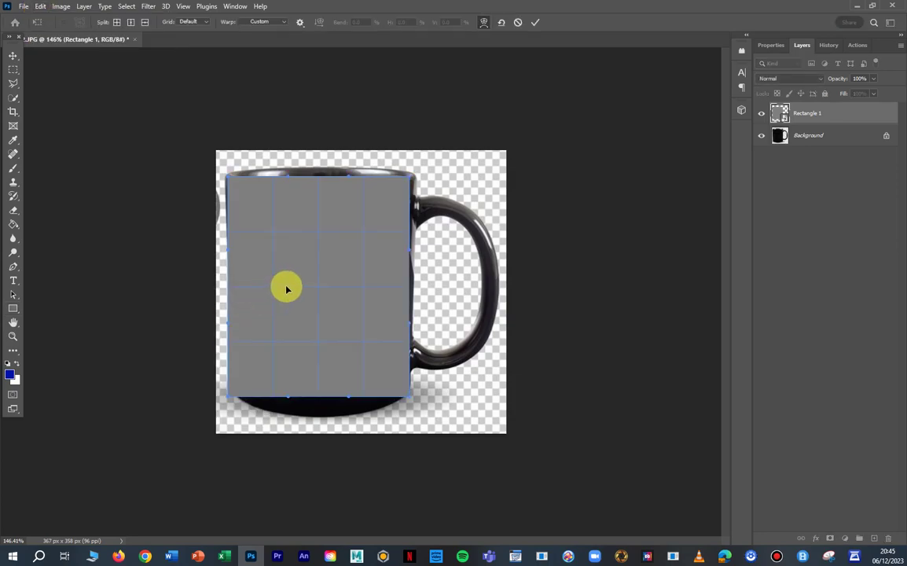
{"action": "left_click", "coordinate": [283, 22]}
{"action": "left_click", "coordinate": [268, 213]}
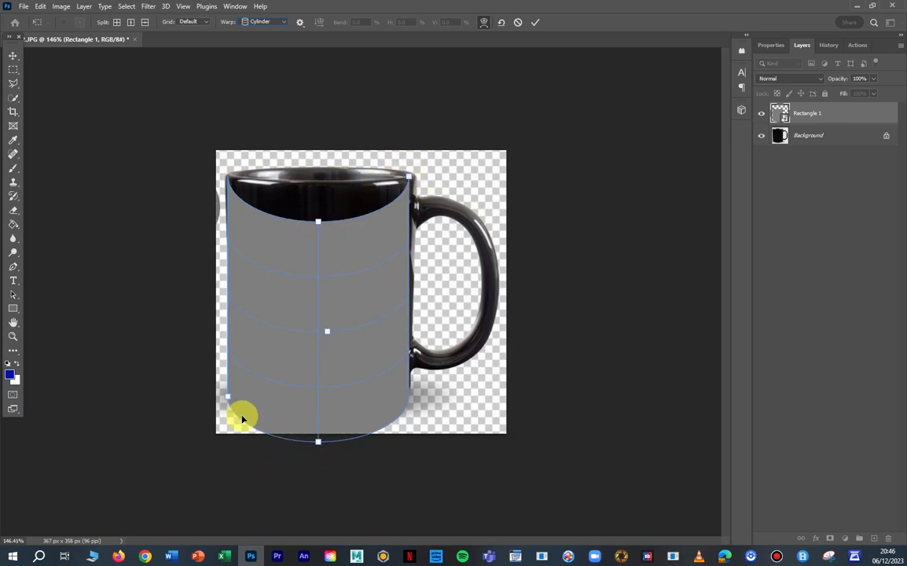
{"action": "left_click_drag", "start_coordinate": [317, 220], "coordinate": [318, 193]}
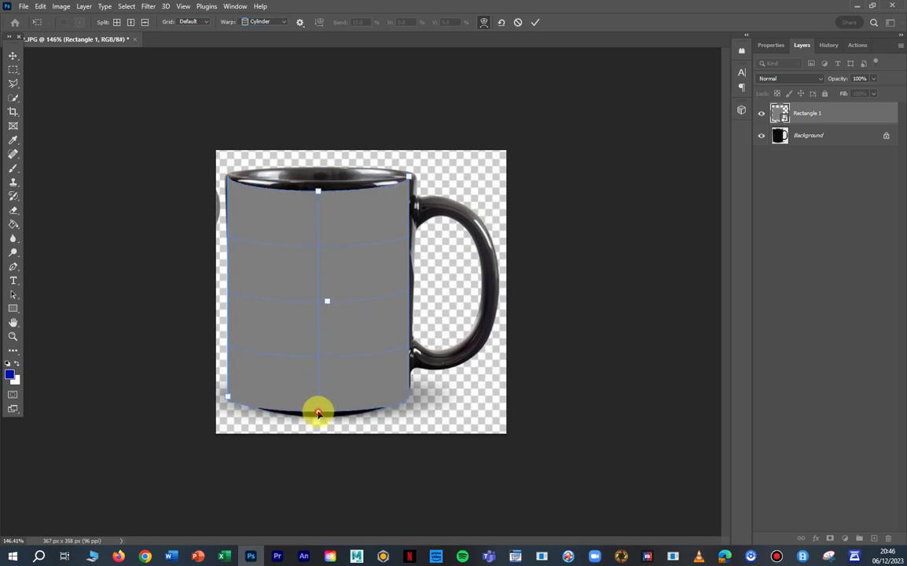
{"action": "left_click_drag", "start_coordinate": [318, 413], "coordinate": [317, 414]}
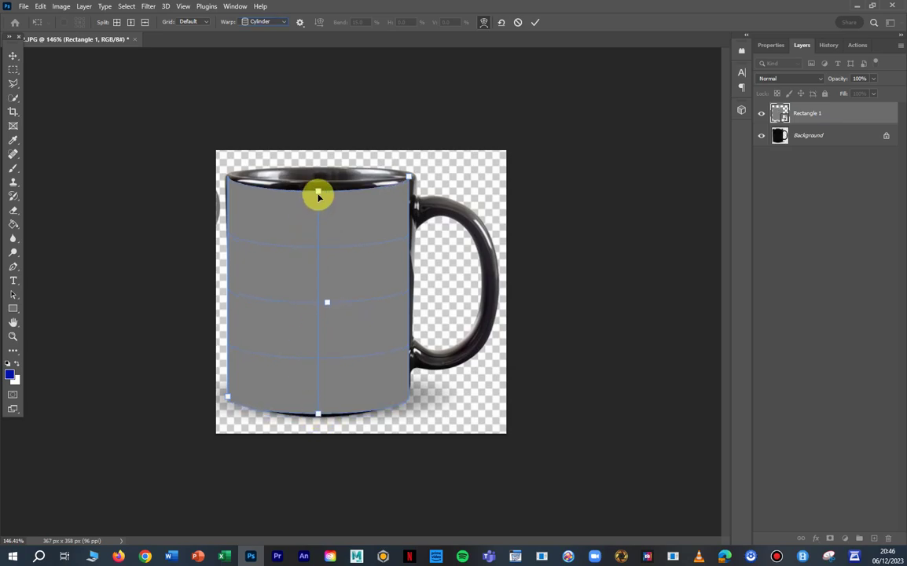
{"action": "left_click_drag", "start_coordinate": [318, 193], "coordinate": [319, 188]}
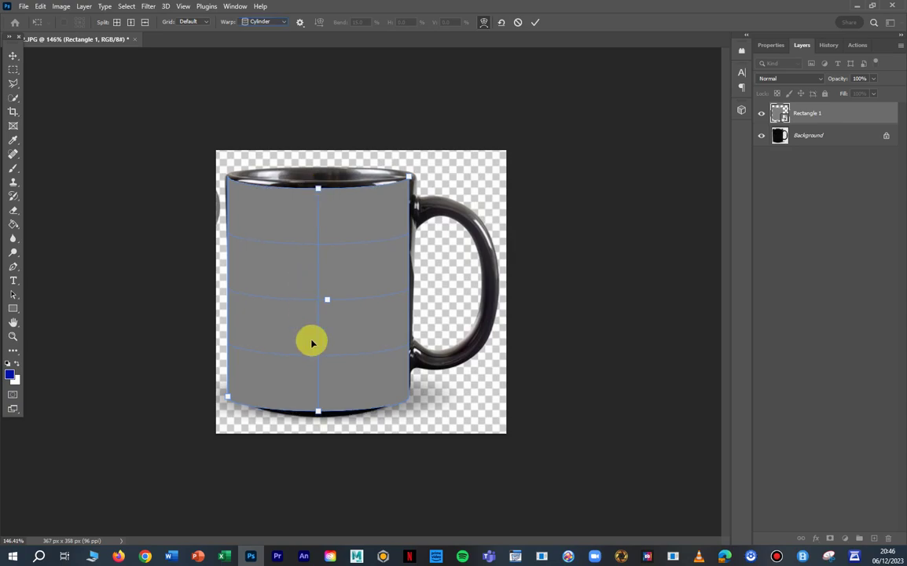
{"action": "left_click_drag", "start_coordinate": [317, 411], "coordinate": [317, 414]}
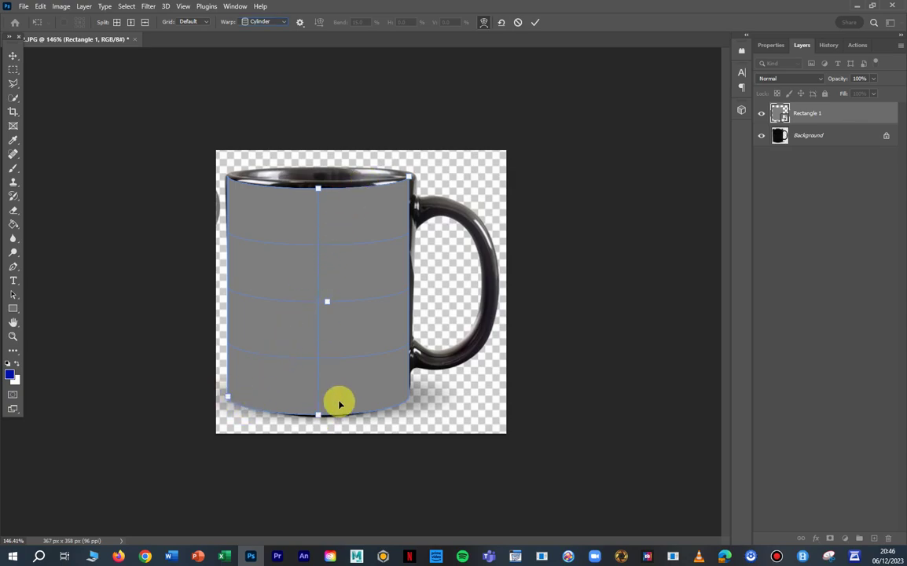
- Adjust the rectangle's four corners with Perspective to fit the mug's base and rim
{"action": "left_click", "coordinate": [40, 6]}
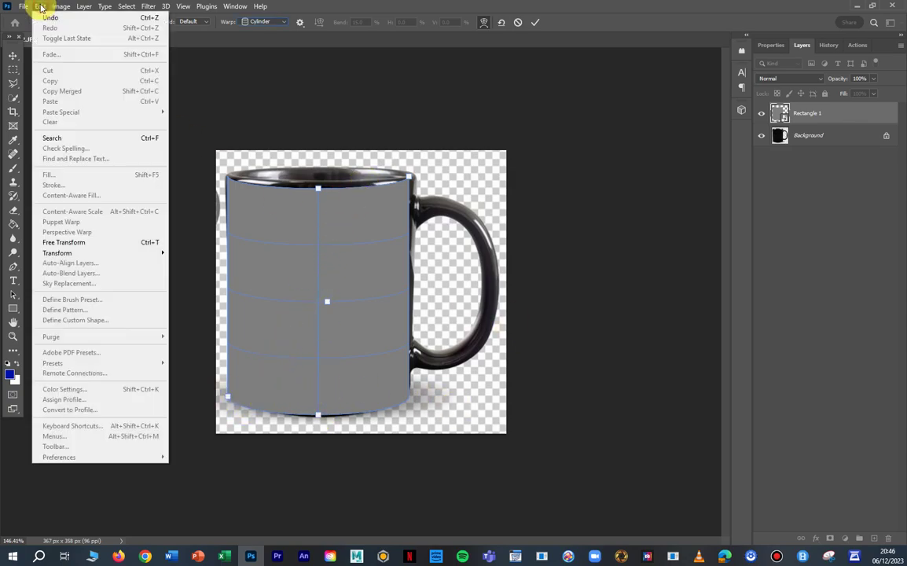
{"action": "mouse_move", "coordinate": [100, 255]}
{"action": "left_click", "coordinate": [226, 309]}
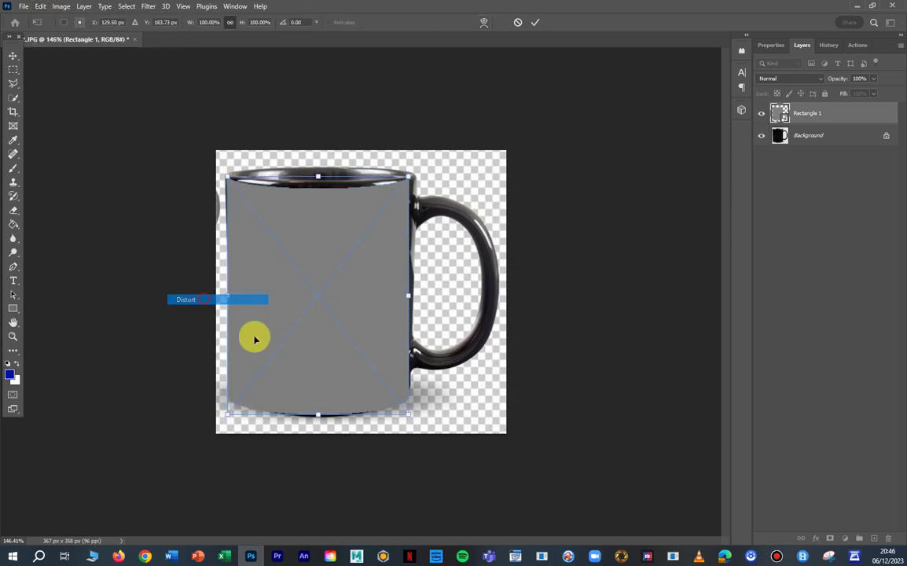
{"action": "left_click_drag", "start_coordinate": [408, 414], "coordinate": [408, 409]}
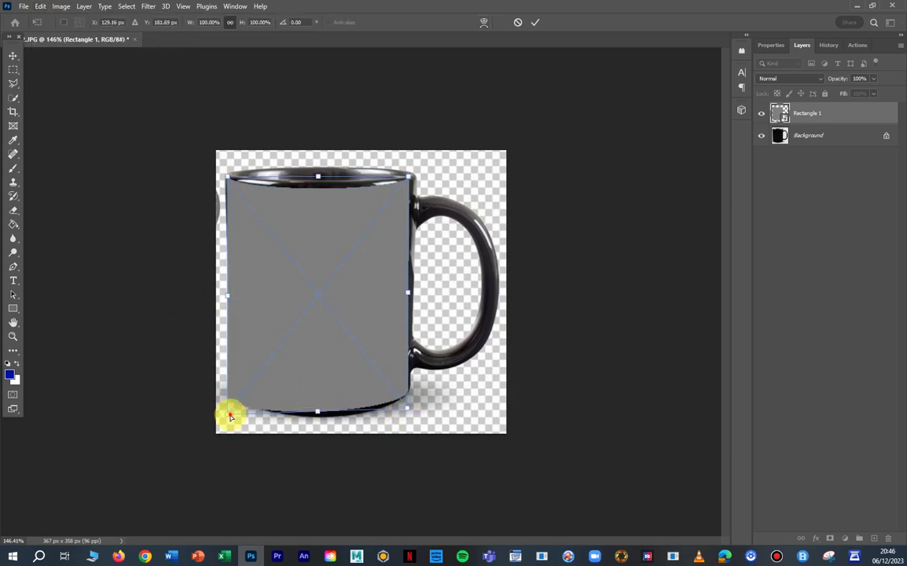
{"action": "left_click_drag", "start_coordinate": [230, 416], "coordinate": [237, 409]}
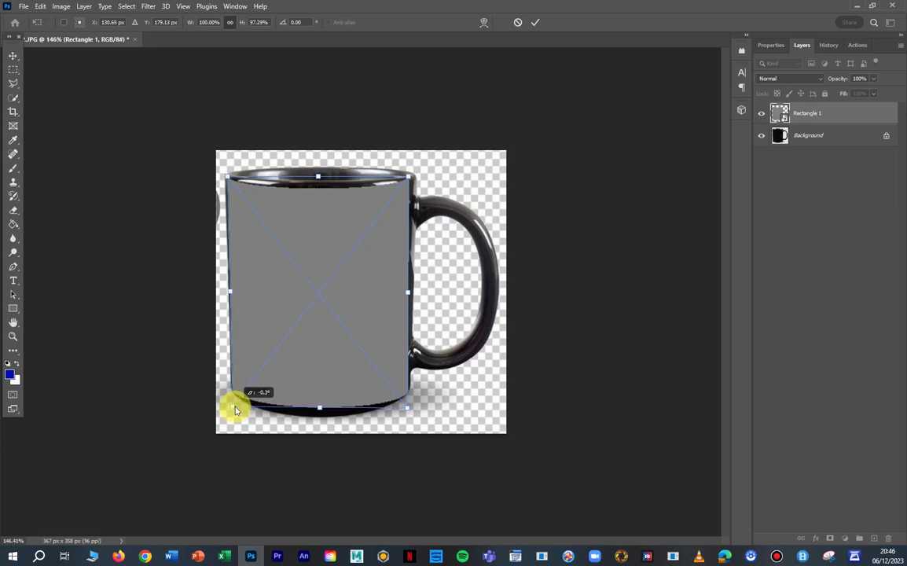
{"action": "left_click_drag", "start_coordinate": [409, 177], "coordinate": [411, 174]}
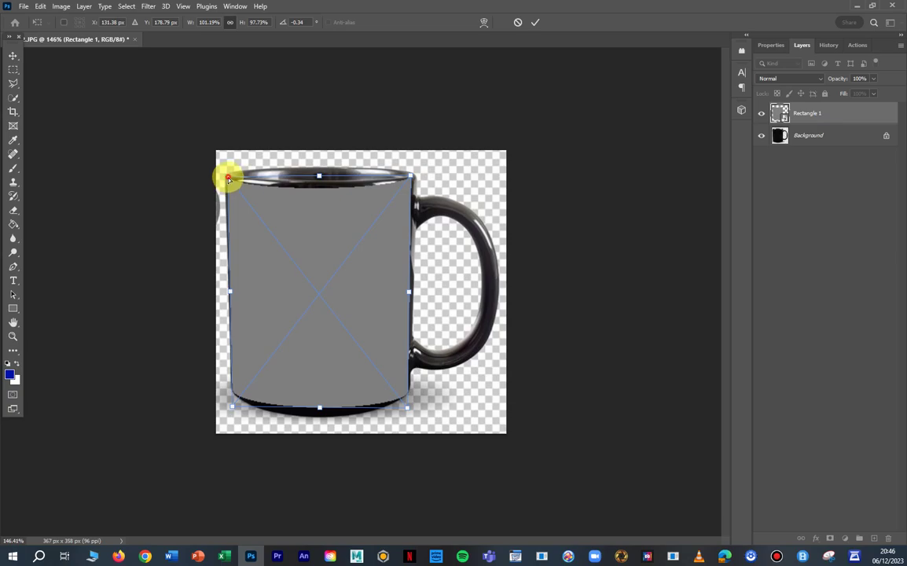
{"action": "left_click_drag", "start_coordinate": [228, 179], "coordinate": [225, 173]}
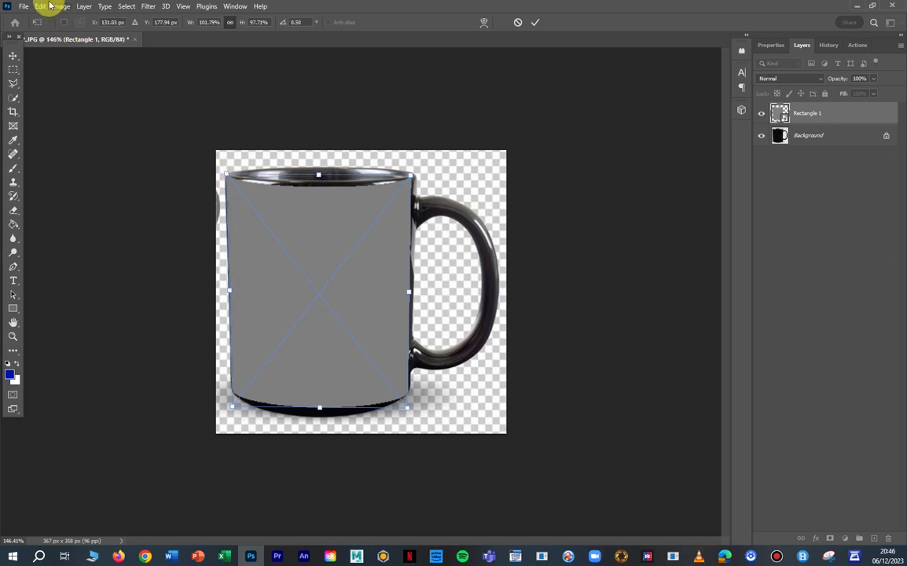
- Pull the cylinder warp's bottom curve down to the mug's base and commit the transformation
{"action": "left_click", "coordinate": [40, 6]}
{"action": "mouse_move", "coordinate": [78, 252]}
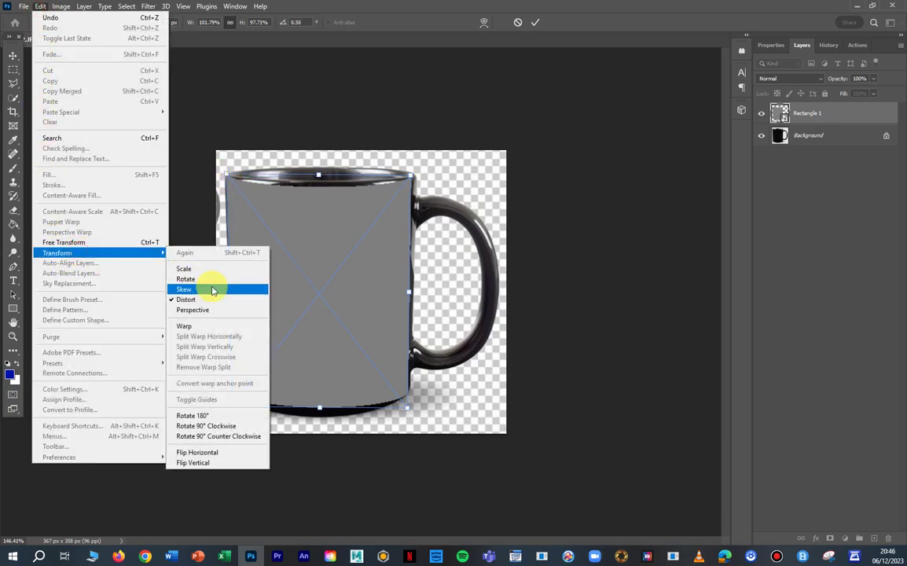
{"action": "left_click", "coordinate": [209, 325]}
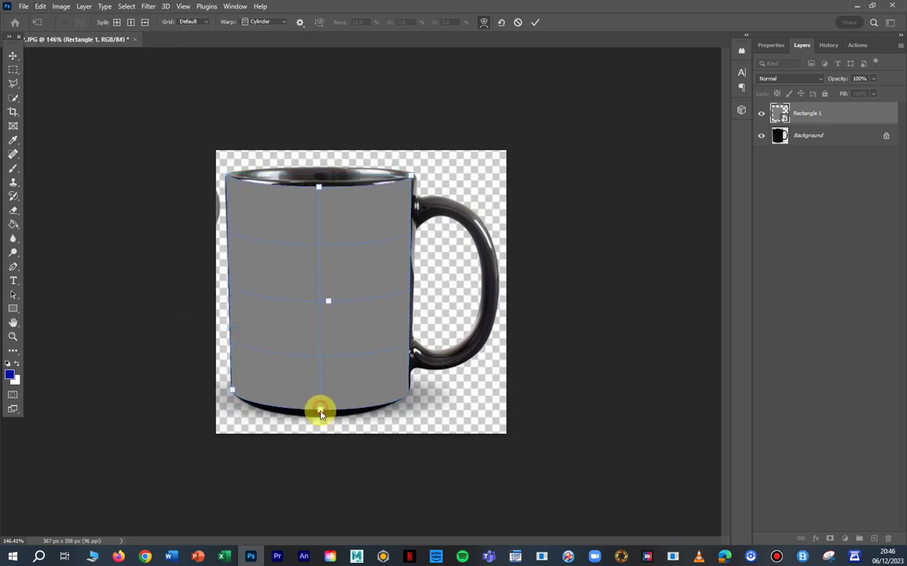
{"action": "left_click_drag", "start_coordinate": [319, 412], "coordinate": [320, 418]}
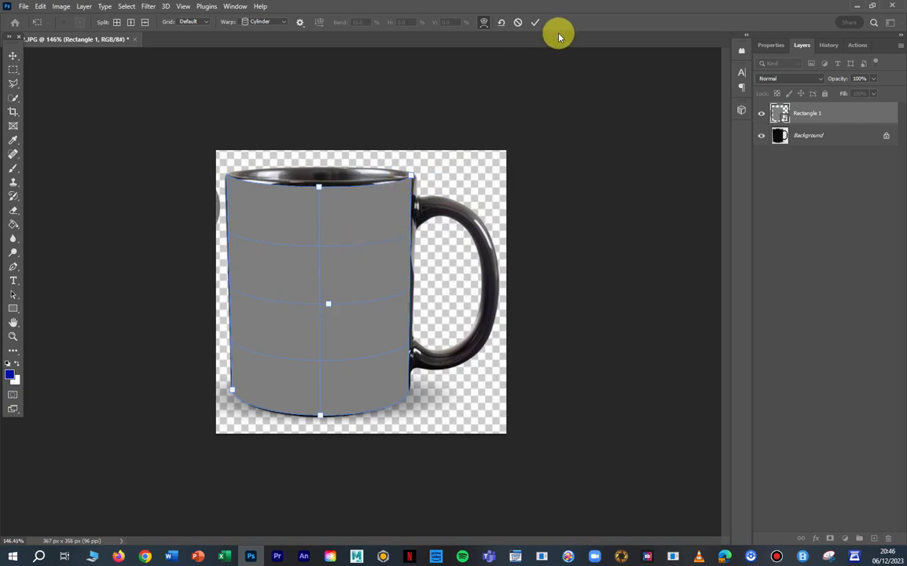
{"action": "left_click", "coordinate": [534, 22]}
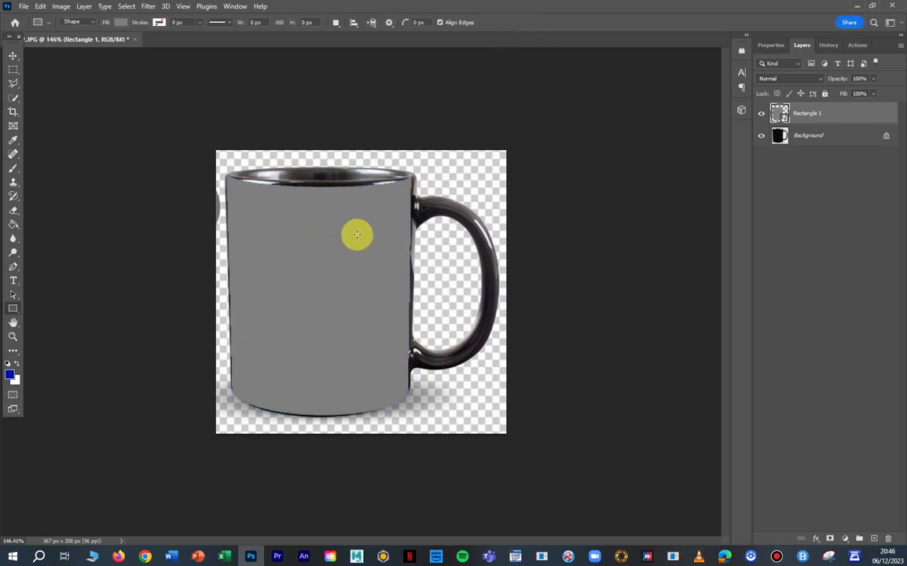
- Open the Rectangle 1.psb contents and hide its grey Rectangle 1 layer
{"action": "double_click", "coordinate": [785, 120]}
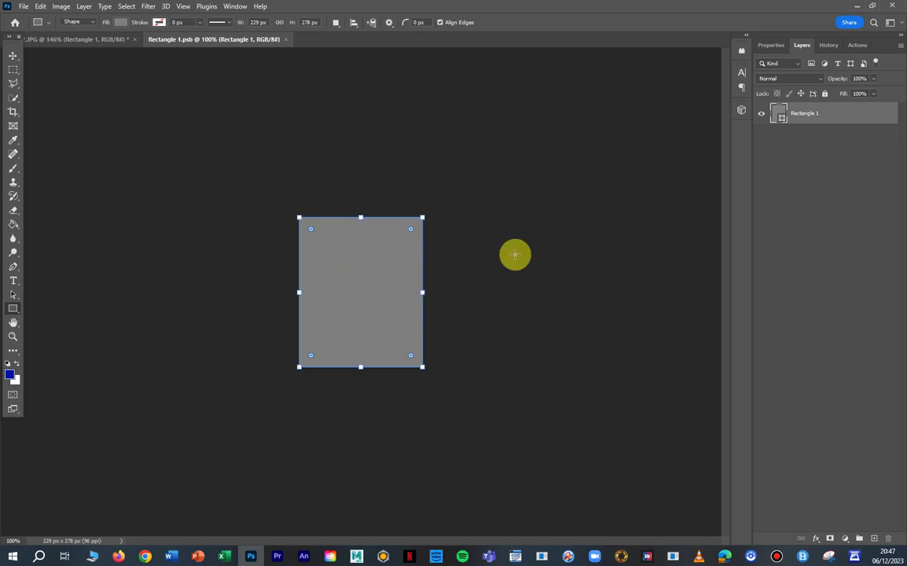
{"action": "left_click", "coordinate": [764, 116]}
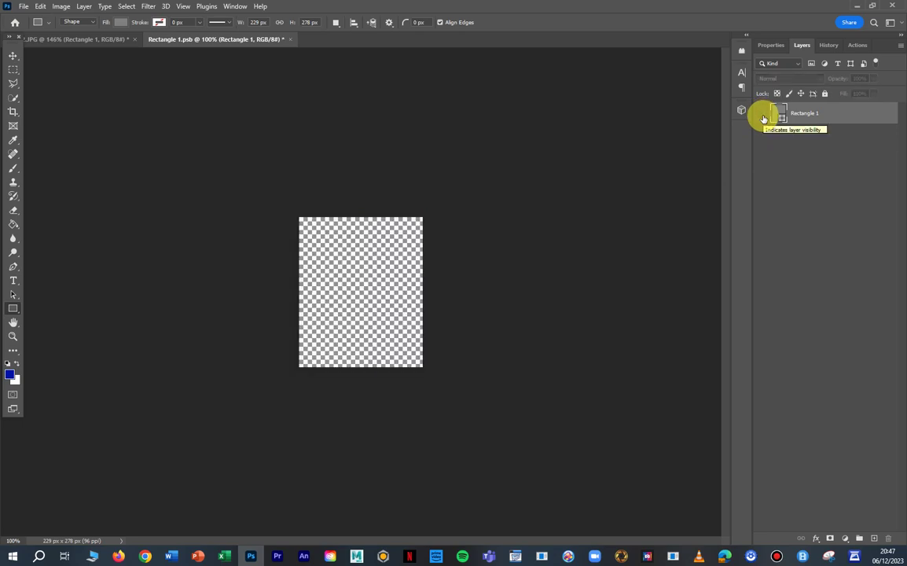
- Place the SYNESTHESIAS TEXT image from the Desktop as an embedded layer
{"action": "left_click", "coordinate": [24, 6]}
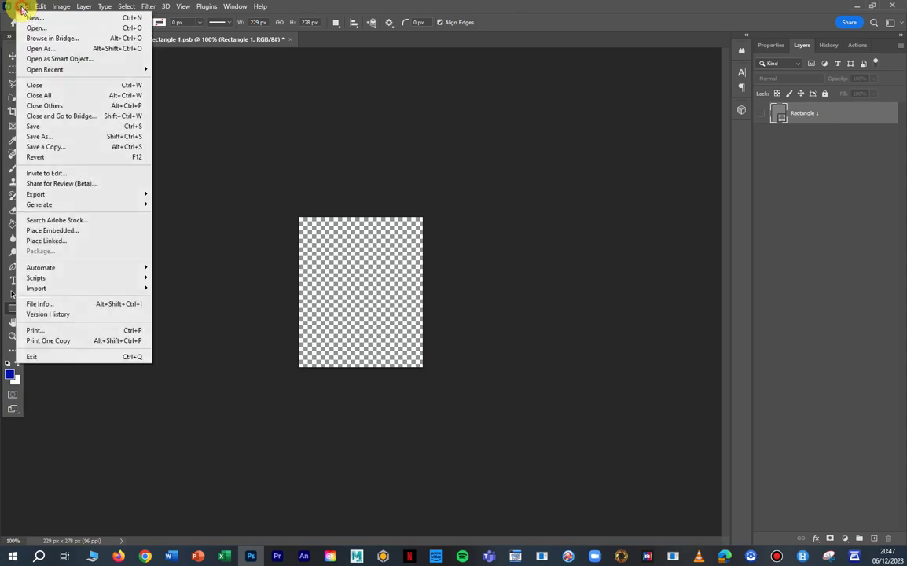
{"action": "left_click", "coordinate": [56, 232]}
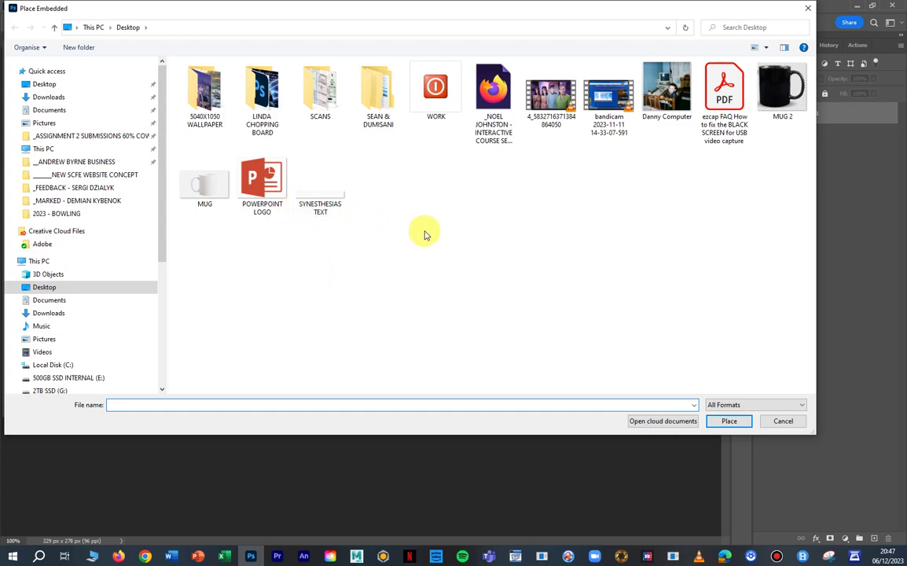
{"action": "mouse_move", "coordinate": [311, 212]}
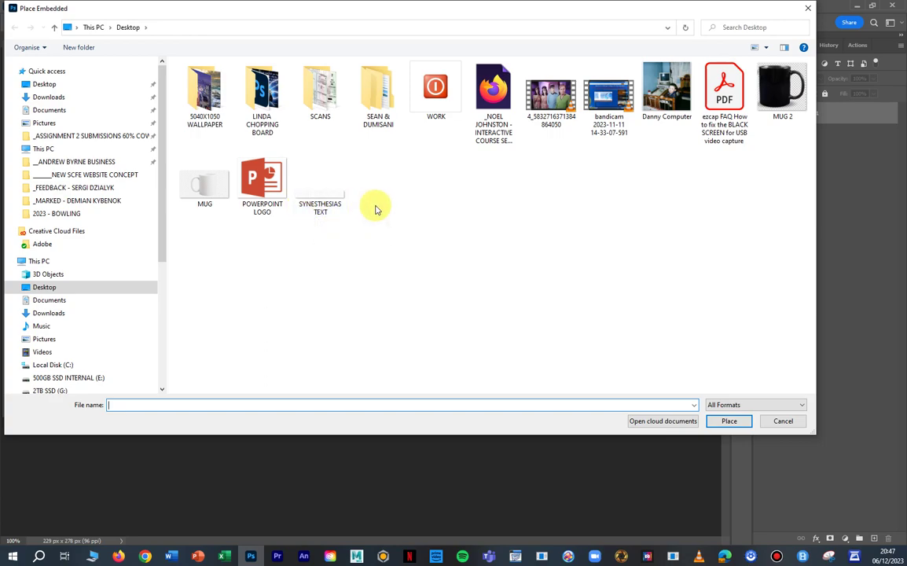
{"action": "left_click", "coordinate": [318, 205]}
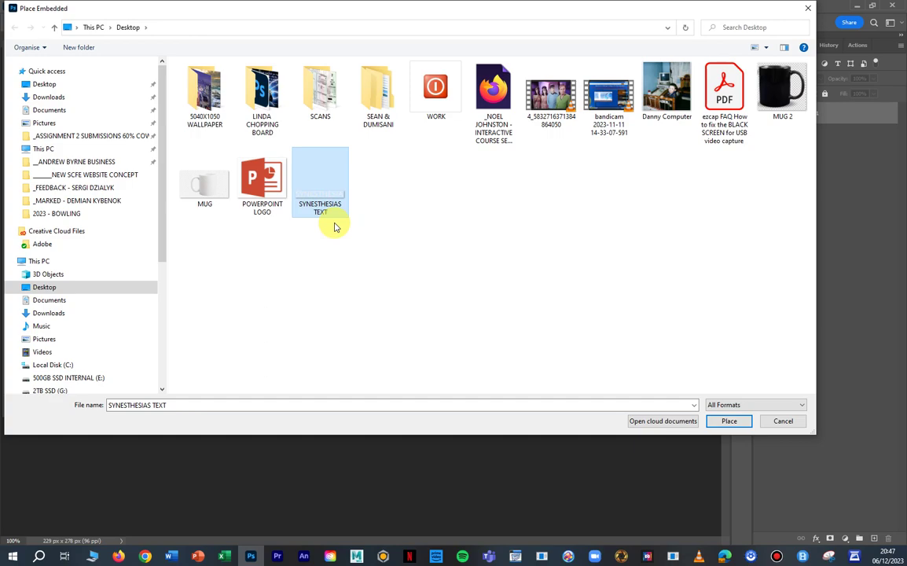
{"action": "left_click", "coordinate": [735, 421]}
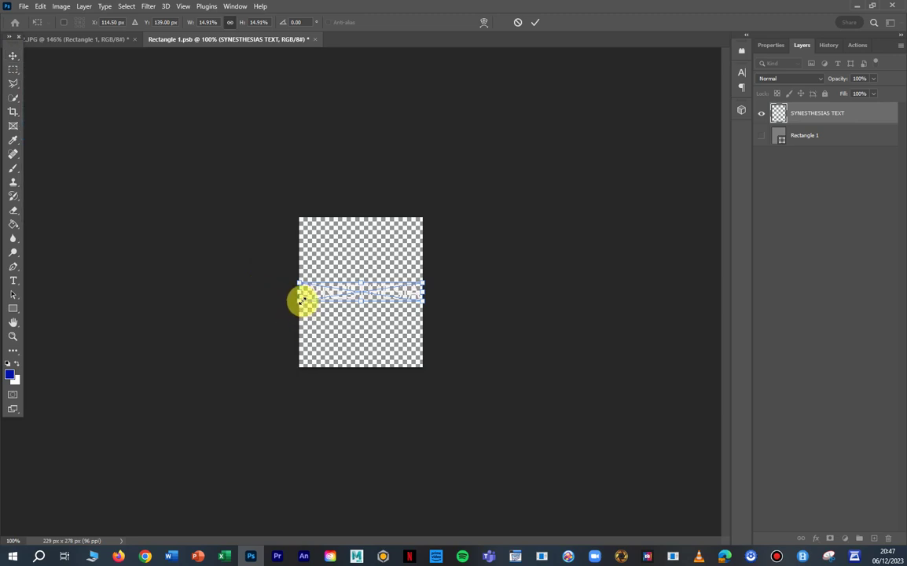
- Widen the SYNESTHESIAS text to about 15.86% to span the canvas, then commit
{"action": "left_click_drag", "start_coordinate": [300, 301], "coordinate": [293, 303]}
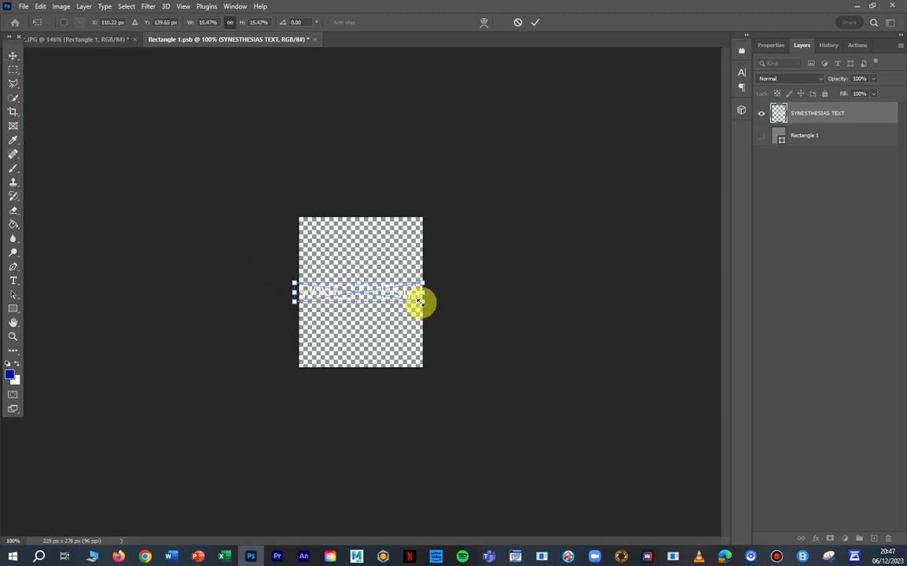
{"action": "left_click_drag", "start_coordinate": [417, 303], "coordinate": [427, 308]}
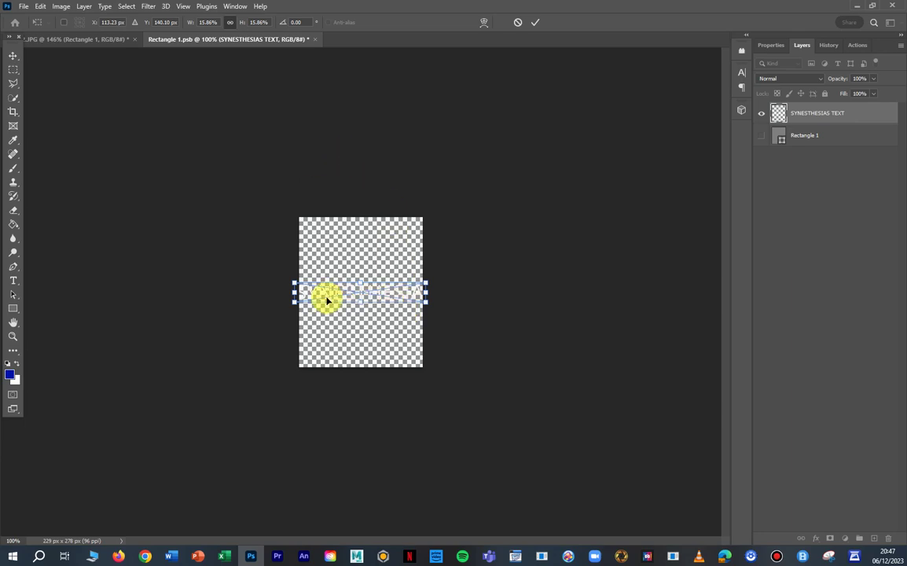
{"action": "left_click", "coordinate": [533, 23]}
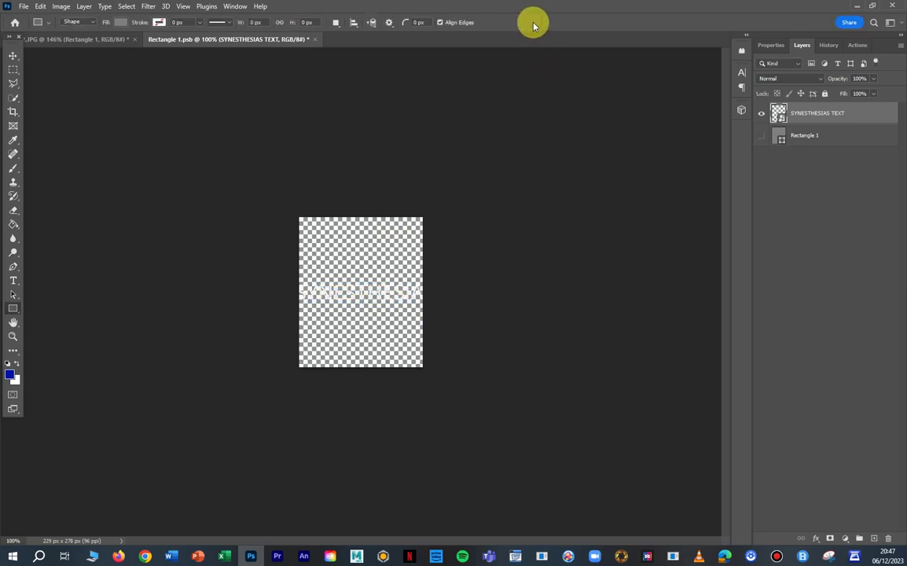
- Close Rectangle 1.psb, saving changes, to return to the mug document
{"action": "left_click", "coordinate": [315, 40]}
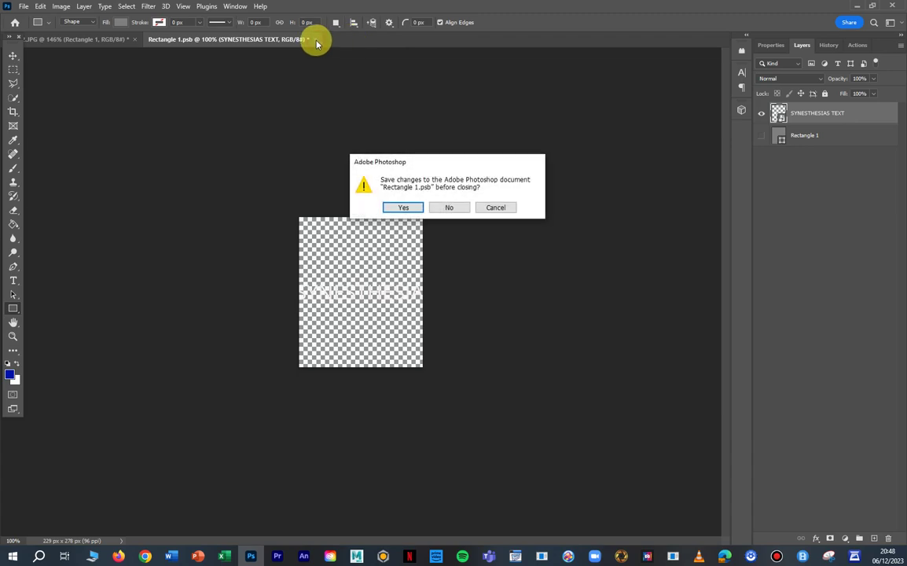
{"action": "left_click", "coordinate": [403, 208]}
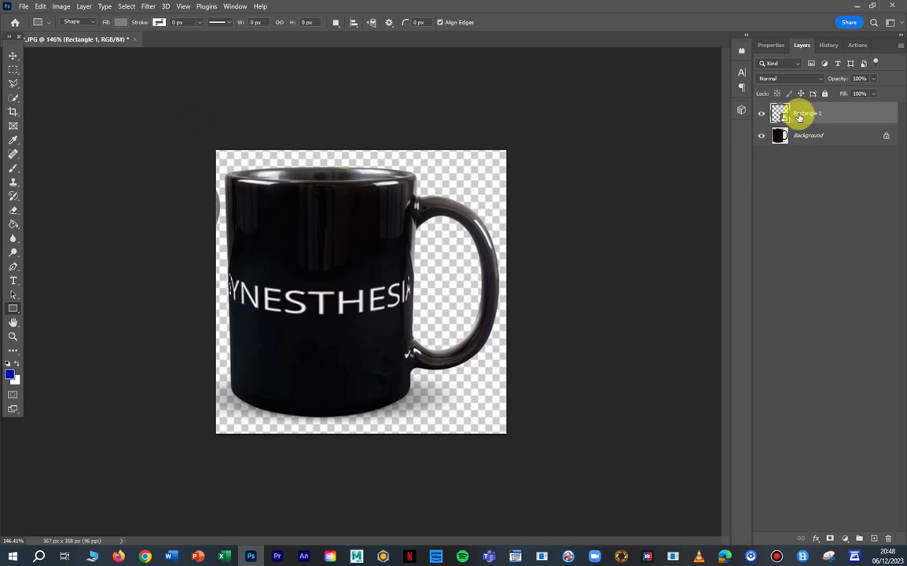
- Delete the existing Rectangle 1 layer from the mug document
{"action": "right_click", "coordinate": [799, 117]}
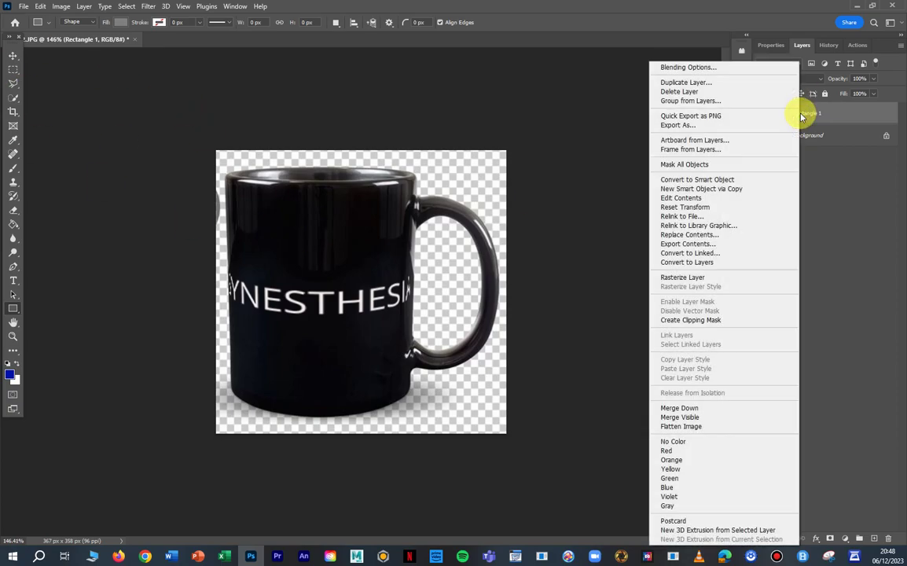
{"action": "left_click", "coordinate": [812, 115]}
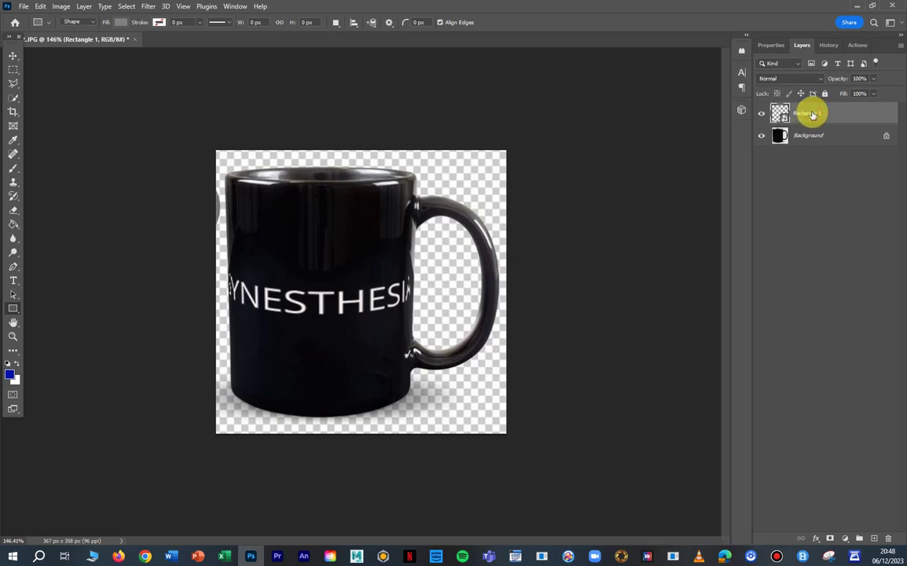
{"action": "left_click", "coordinate": [13, 55]}
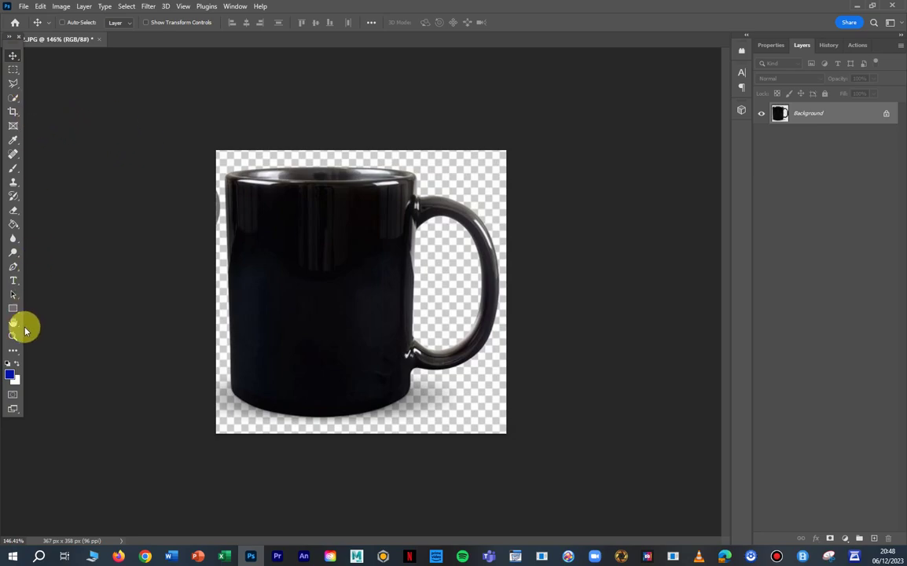
- Draw a 232 × 282 px grey rectangle over the mug body and convert it to a smart object
{"action": "left_click", "coordinate": [13, 308]}
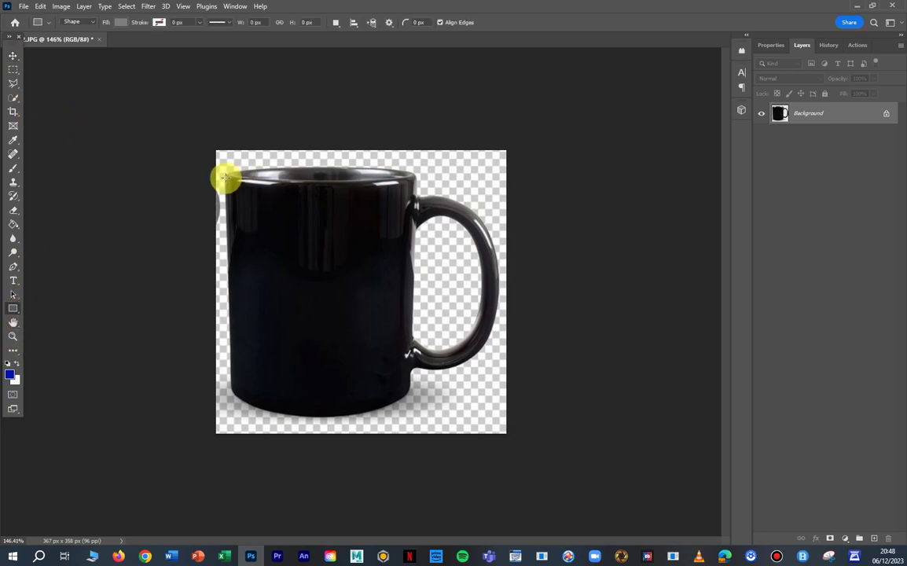
{"action": "left_click_drag", "start_coordinate": [226, 178], "coordinate": [408, 400]}
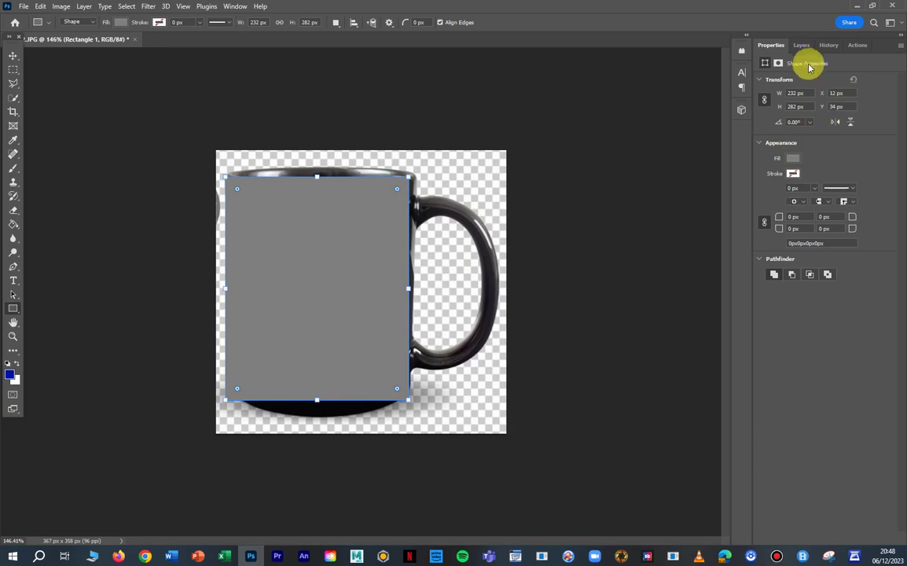
{"action": "left_click", "coordinate": [802, 45]}
{"action": "right_click", "coordinate": [818, 114]}
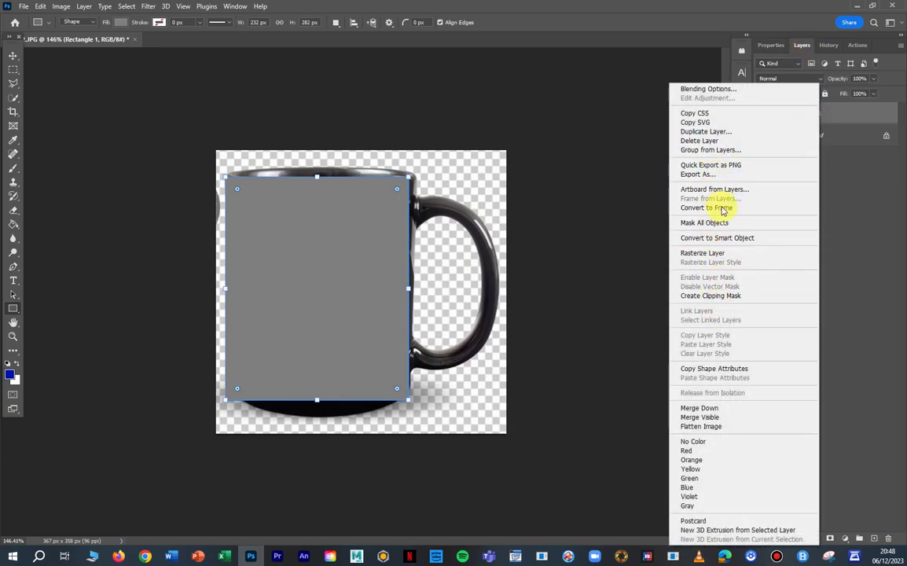
{"action": "left_click", "coordinate": [692, 237]}
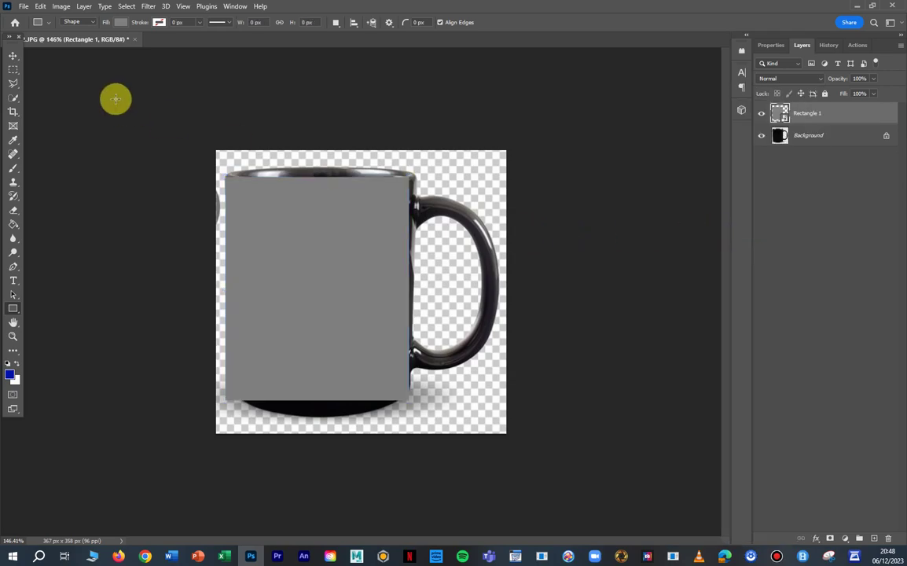
- Apply a Cylinder warp, raising the top curve to the rim and lowering the bottom over the base
{"action": "left_click", "coordinate": [40, 7]}
{"action": "mouse_move", "coordinate": [141, 254]}
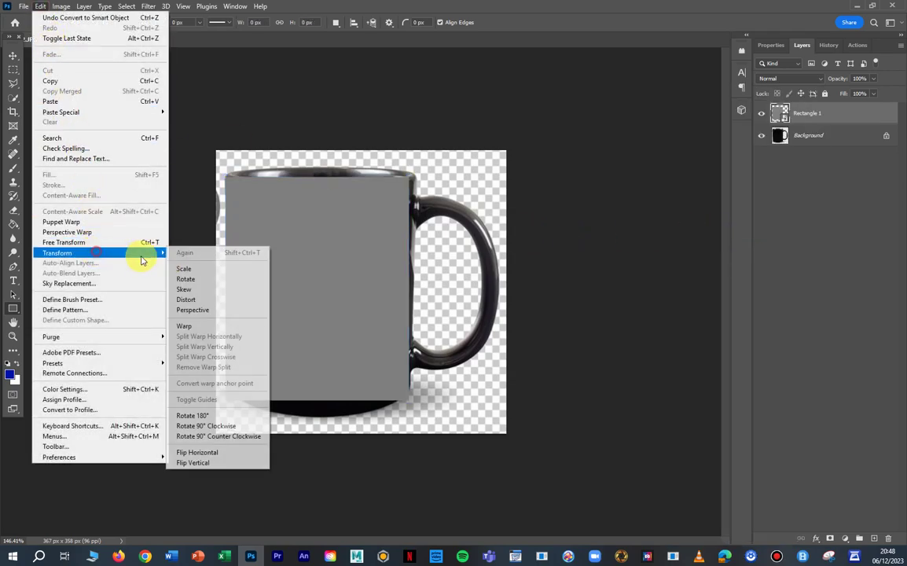
{"action": "left_click", "coordinate": [186, 325]}
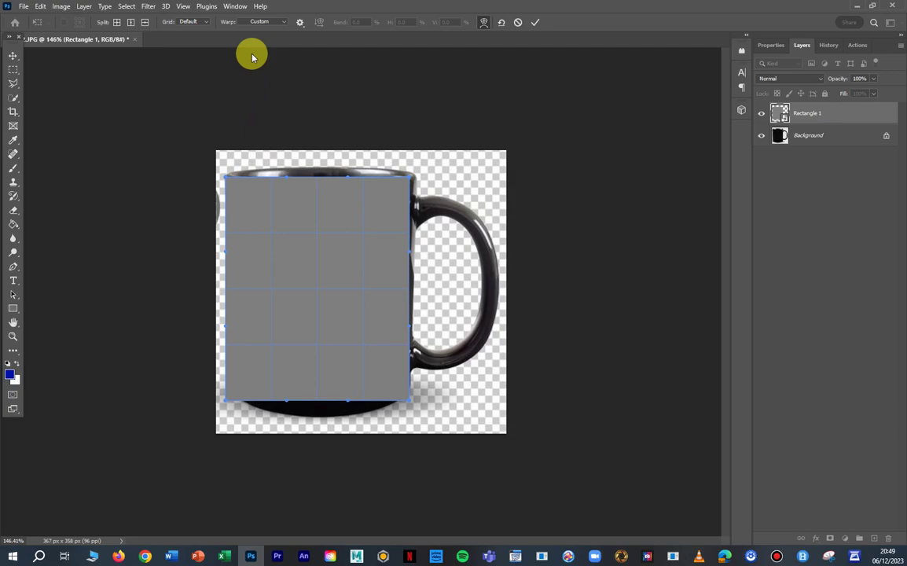
{"action": "left_click", "coordinate": [267, 22]}
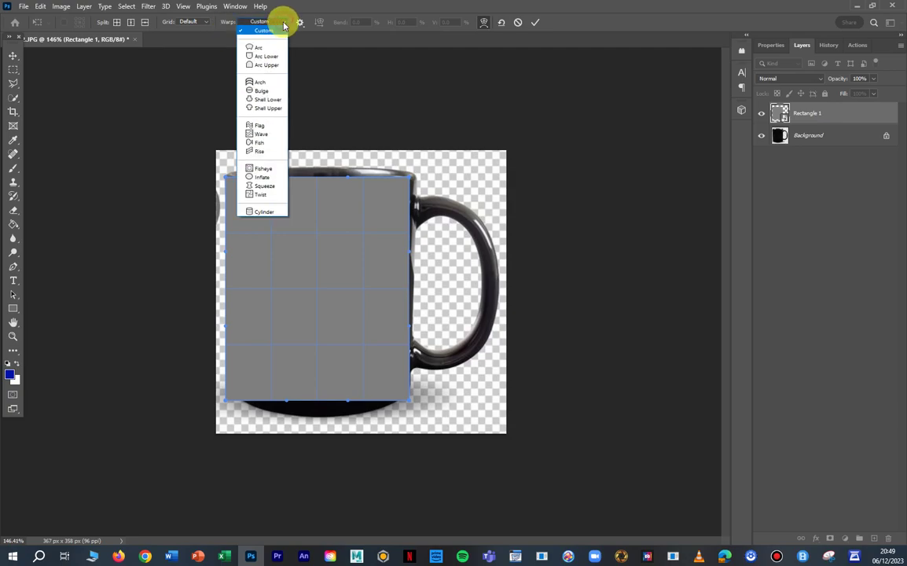
{"action": "left_click", "coordinate": [279, 185]}
{"action": "left_click_drag", "start_coordinate": [317, 447], "coordinate": [317, 414]}
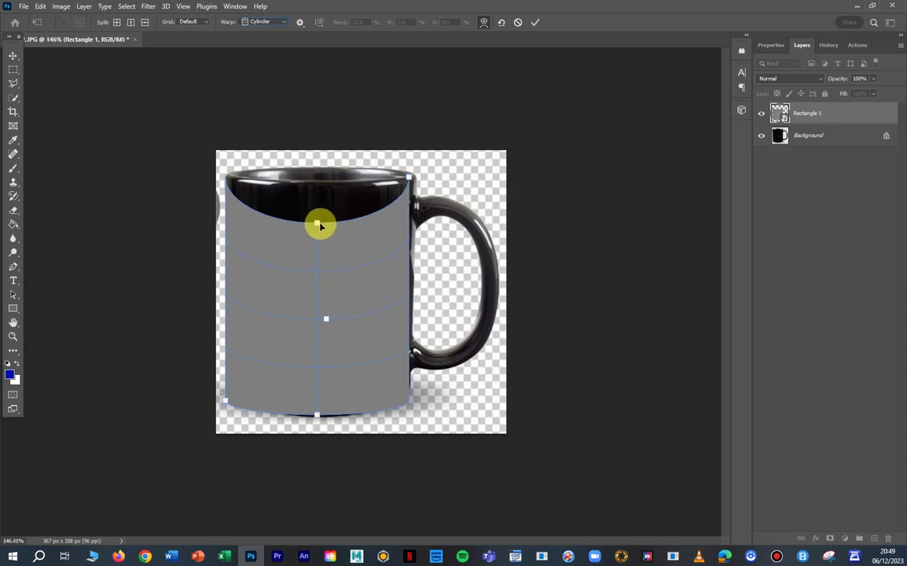
{"action": "left_click_drag", "start_coordinate": [319, 224], "coordinate": [318, 185]}
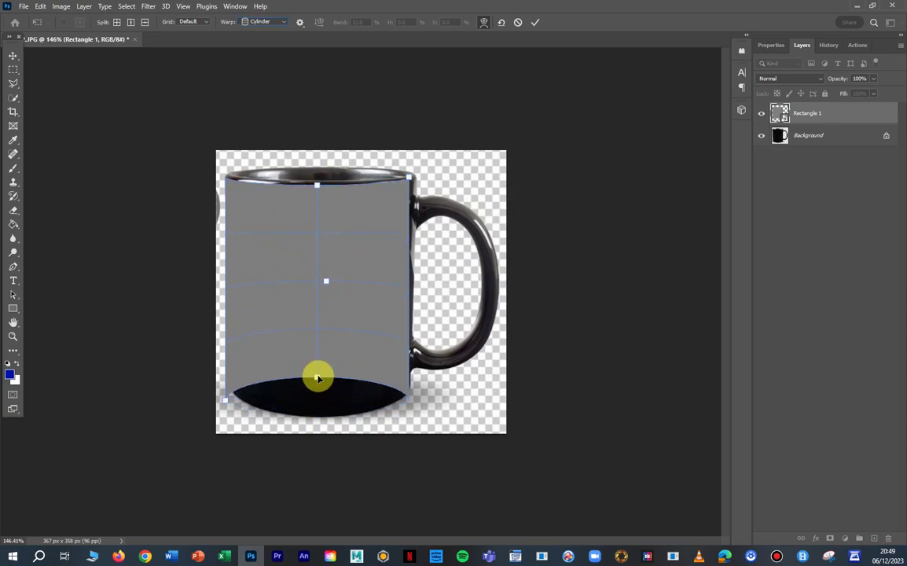
{"action": "left_click_drag", "start_coordinate": [320, 376], "coordinate": [321, 420]}
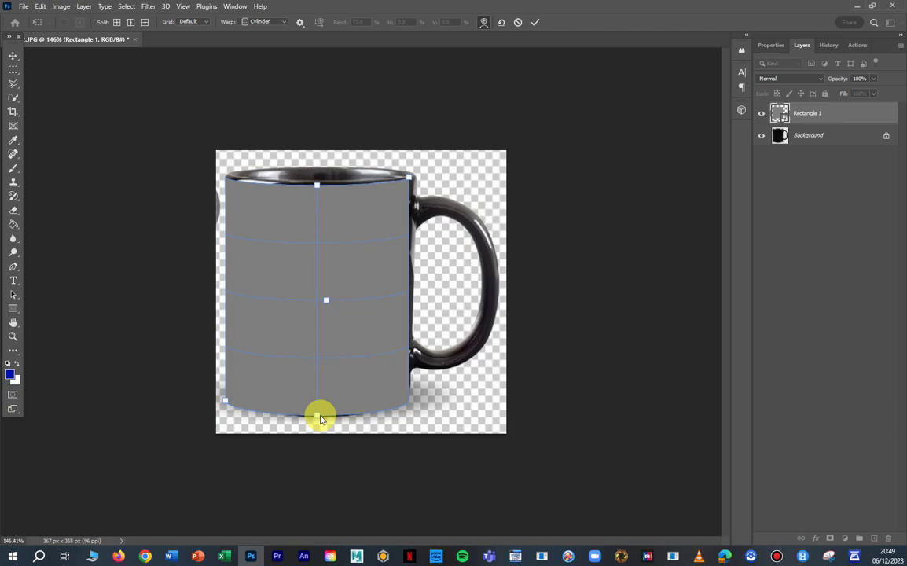
- Distort the rectangle's corners, pulling the bottom corners up and inward to the mug edges
{"action": "left_click", "coordinate": [40, 7]}
{"action": "mouse_move", "coordinate": [84, 256]}
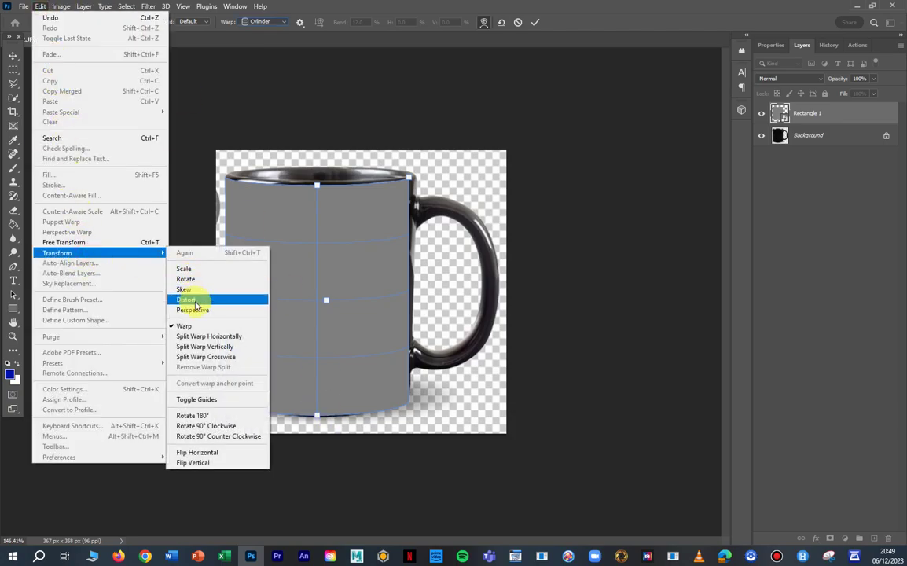
{"action": "left_click", "coordinate": [193, 300]}
{"action": "left_click_drag", "start_coordinate": [410, 417], "coordinate": [409, 401]}
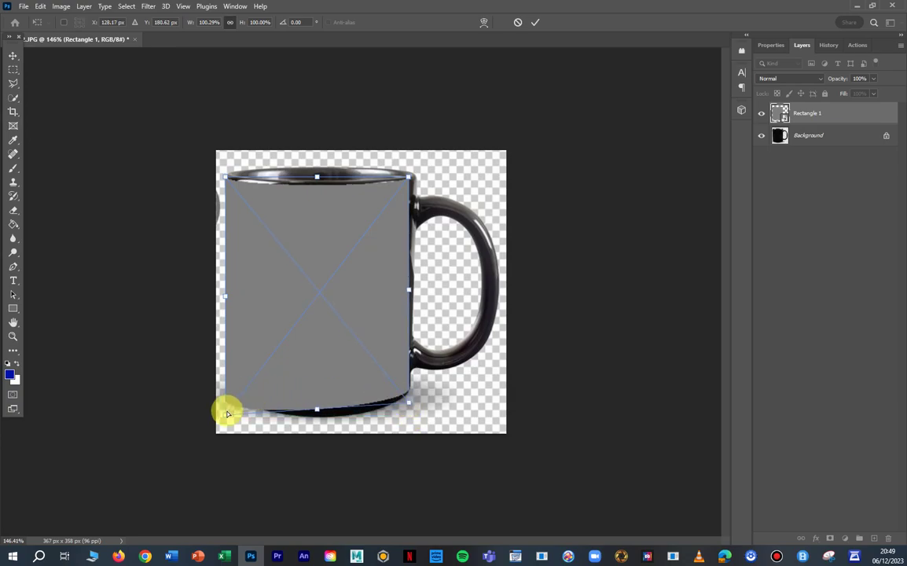
{"action": "left_click_drag", "start_coordinate": [230, 416], "coordinate": [234, 404]}
{"action": "left_click_drag", "start_coordinate": [228, 176], "coordinate": [227, 176]}
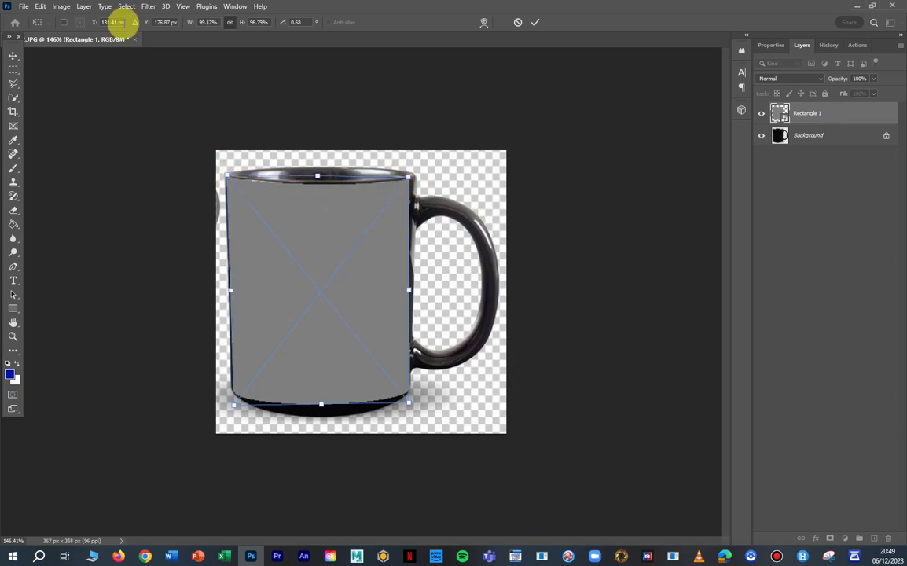
- Re-warp the rectangle's bottom curve down to the mug base and commit
{"action": "left_click", "coordinate": [39, 6]}
{"action": "mouse_move", "coordinate": [91, 254]}
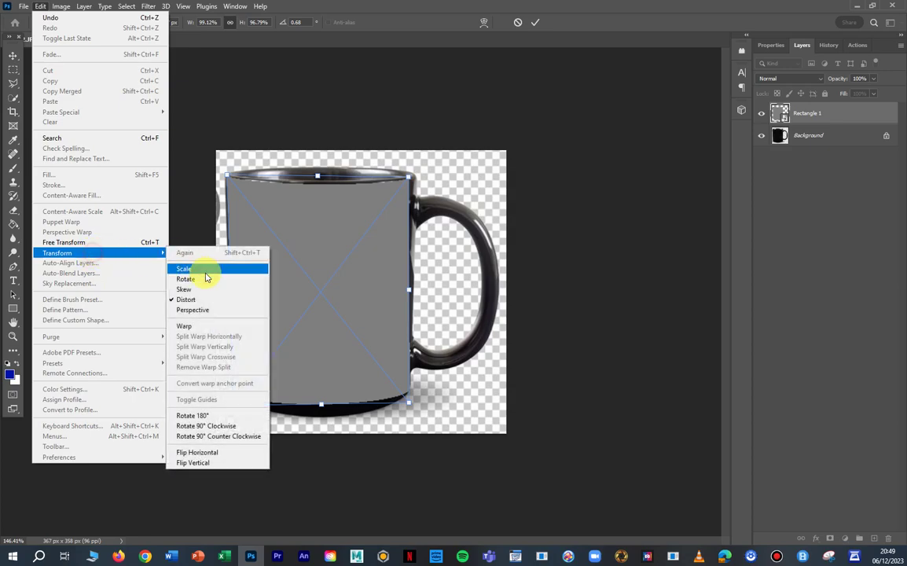
{"action": "left_click", "coordinate": [206, 328]}
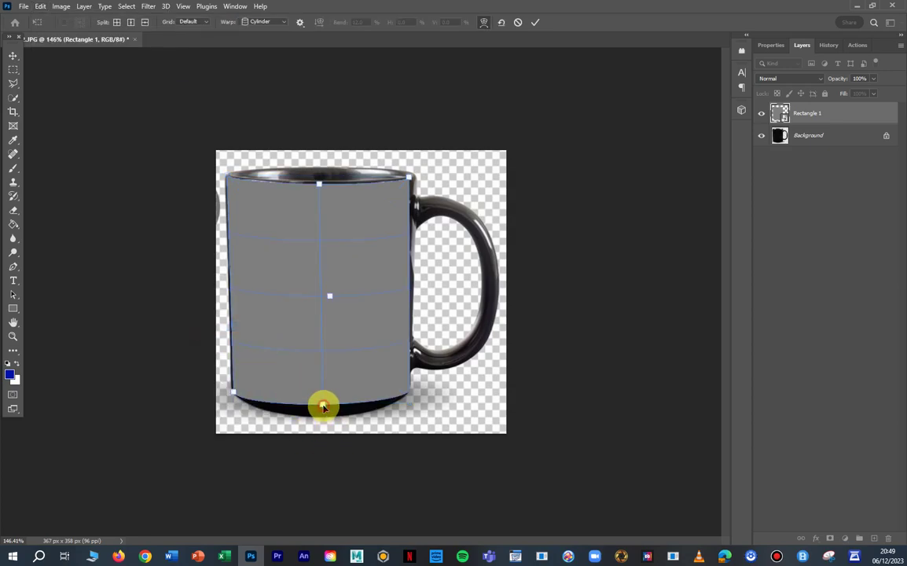
{"action": "left_click_drag", "start_coordinate": [322, 407], "coordinate": [319, 418]}
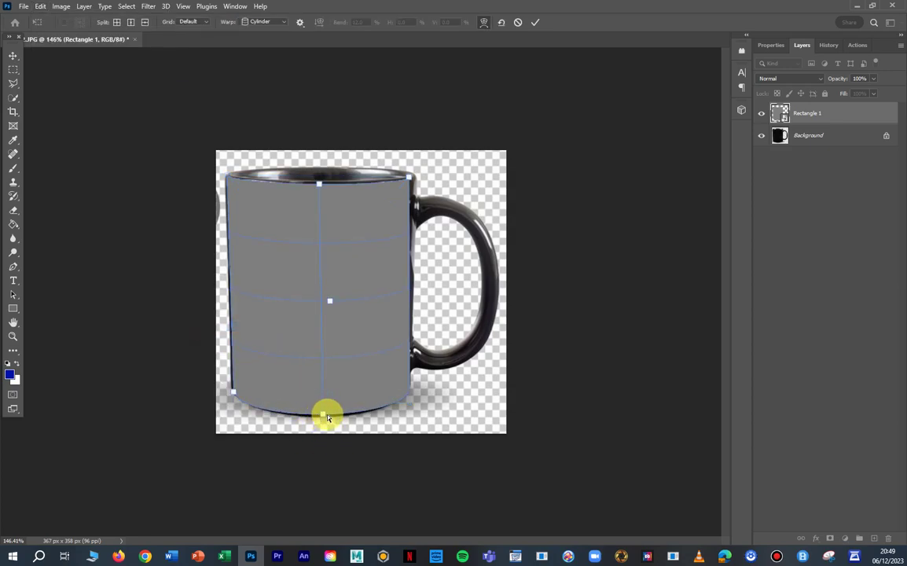
{"action": "left_click", "coordinate": [15, 56]}
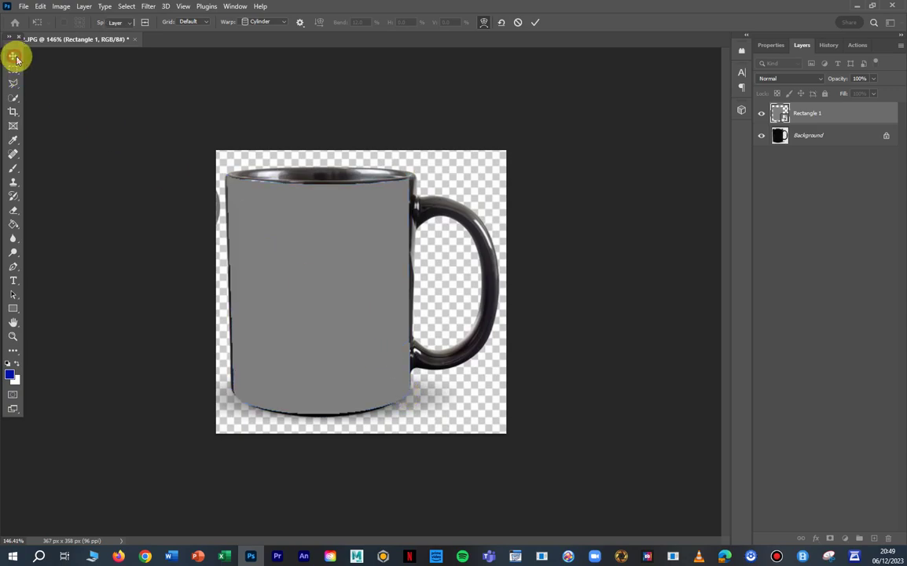
- Rotate the rectangle about 2.4° with Distort to match the mug
{"action": "left_click", "coordinate": [40, 7]}
{"action": "left_click", "coordinate": [77, 253]}
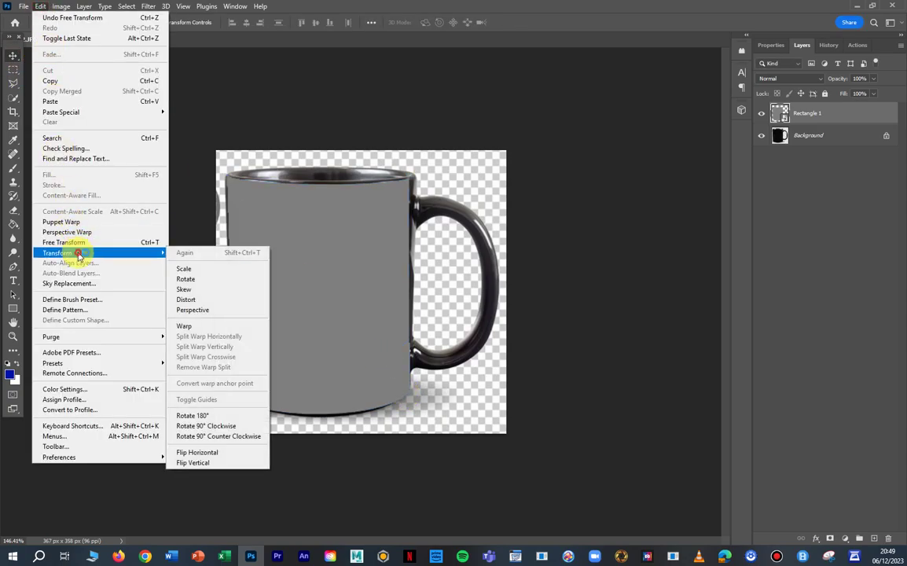
{"action": "left_click", "coordinate": [186, 299]}
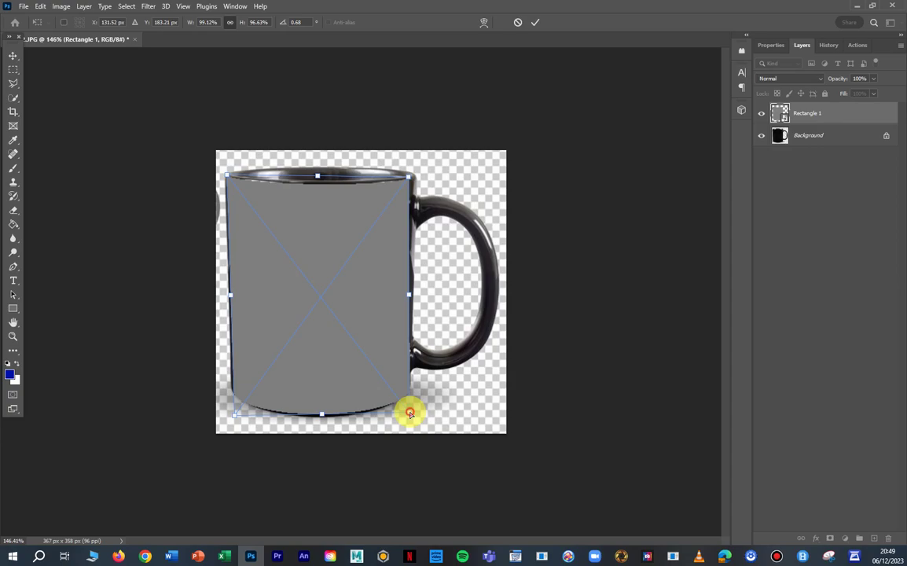
{"action": "left_click_drag", "start_coordinate": [409, 413], "coordinate": [408, 413]}
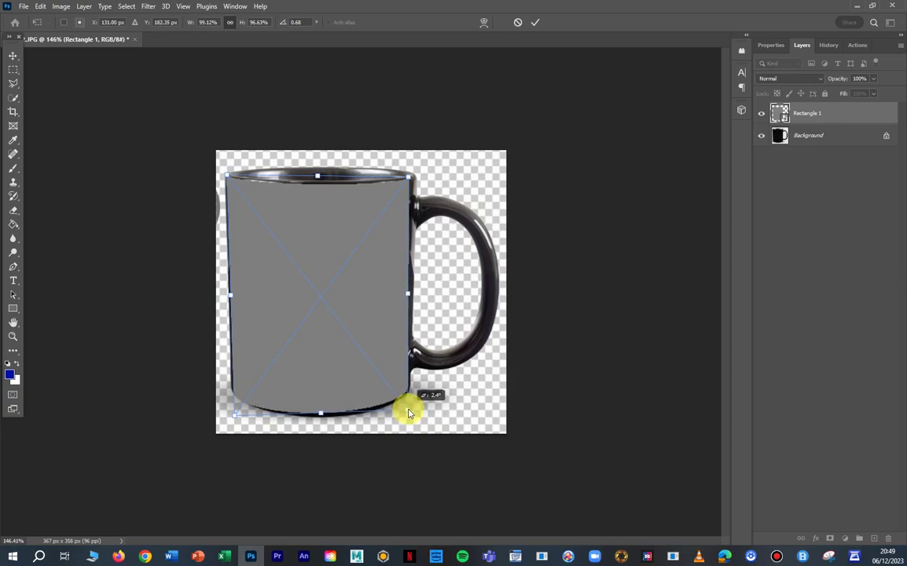
- Pull the cylinder warp's bottom curve slightly lower and commit the warp
{"action": "left_click", "coordinate": [40, 6]}
{"action": "mouse_move", "coordinate": [80, 254]}
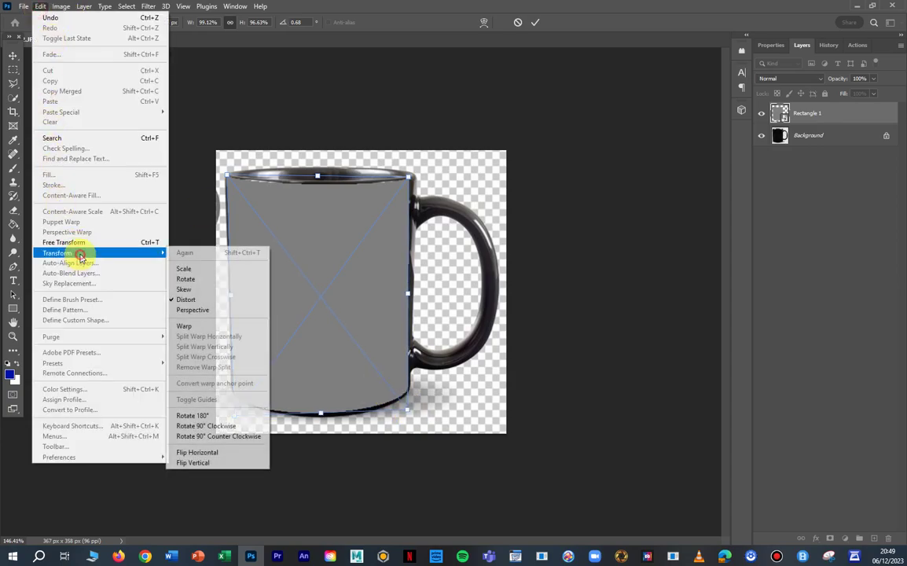
{"action": "left_click", "coordinate": [184, 325]}
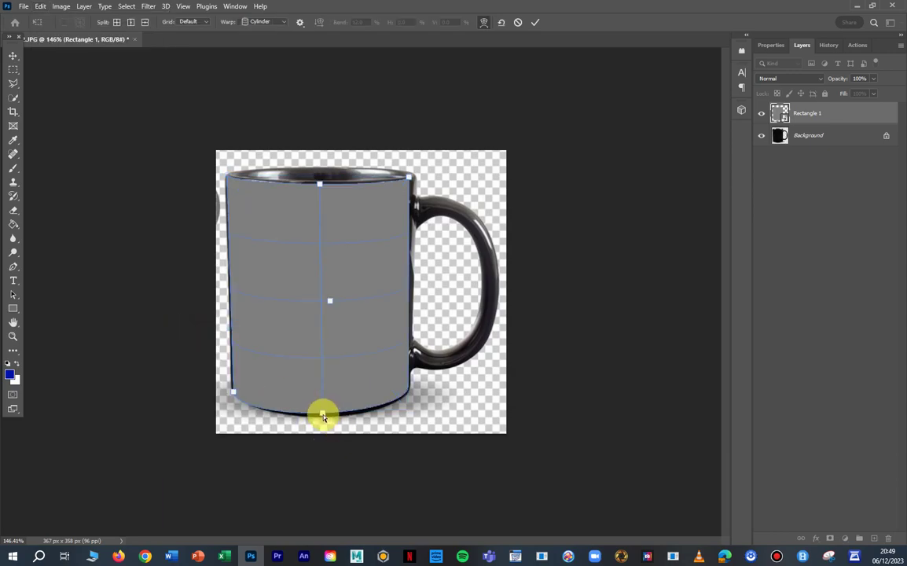
{"action": "left_click_drag", "start_coordinate": [323, 417], "coordinate": [322, 418]}
{"action": "left_click", "coordinate": [14, 52]}
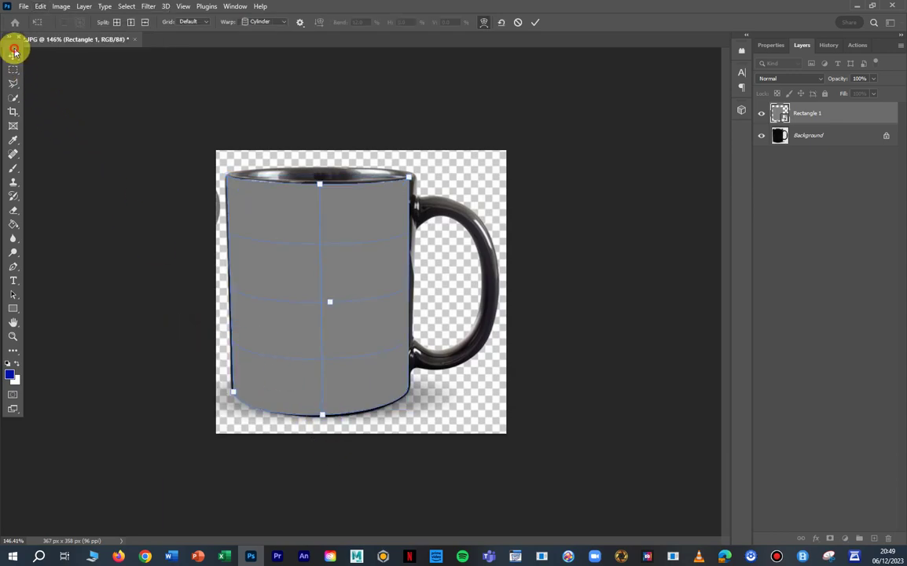
{"action": "left_click", "coordinate": [14, 51]}
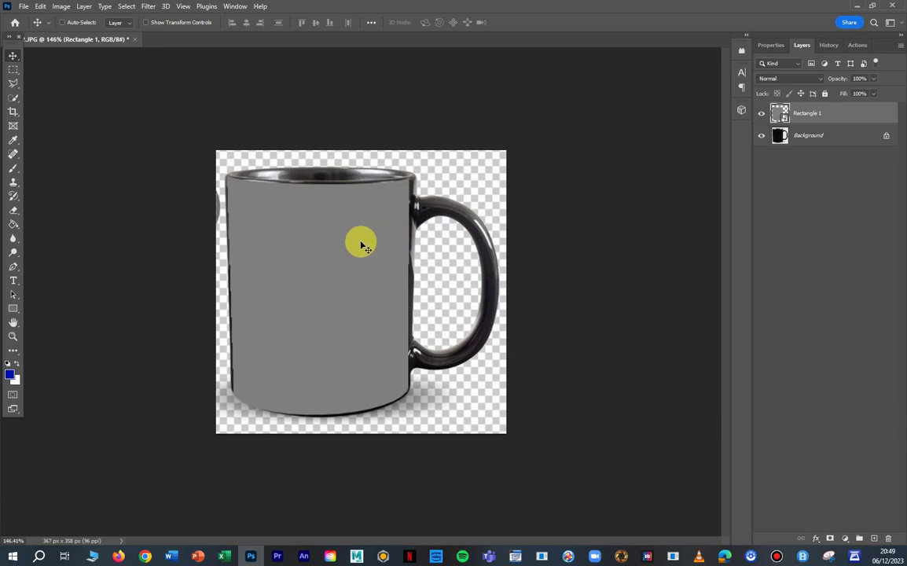
- Open the Rectangle 1 smart object's contents, Rectangle 11.psb, in its own document
{"action": "double_click", "coordinate": [786, 117]}
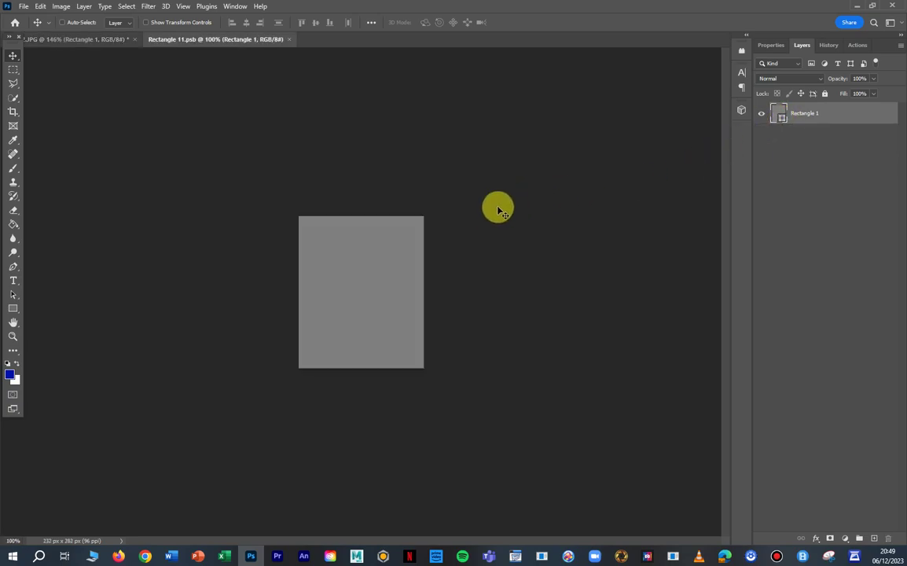
{"action": "left_click", "coordinate": [24, 6]}
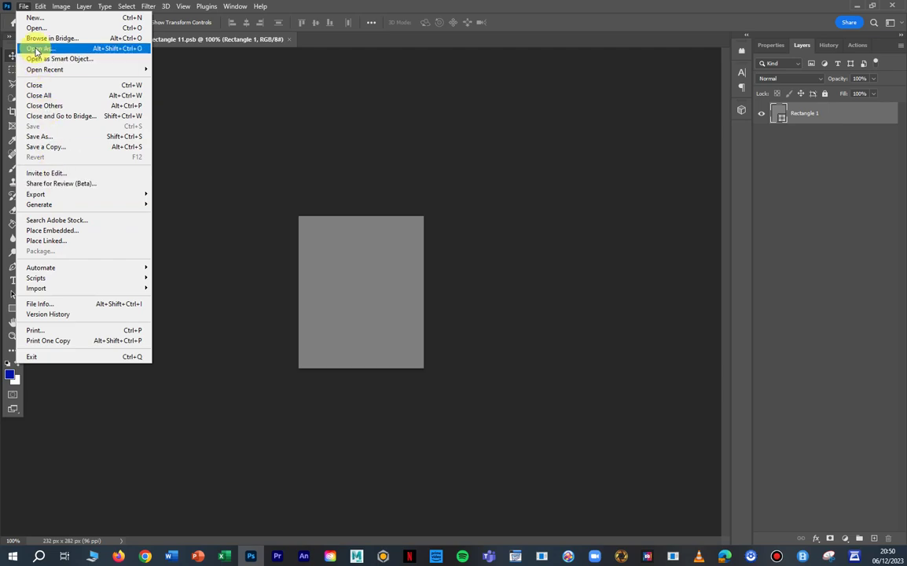
{"action": "left_click", "coordinate": [44, 221]}
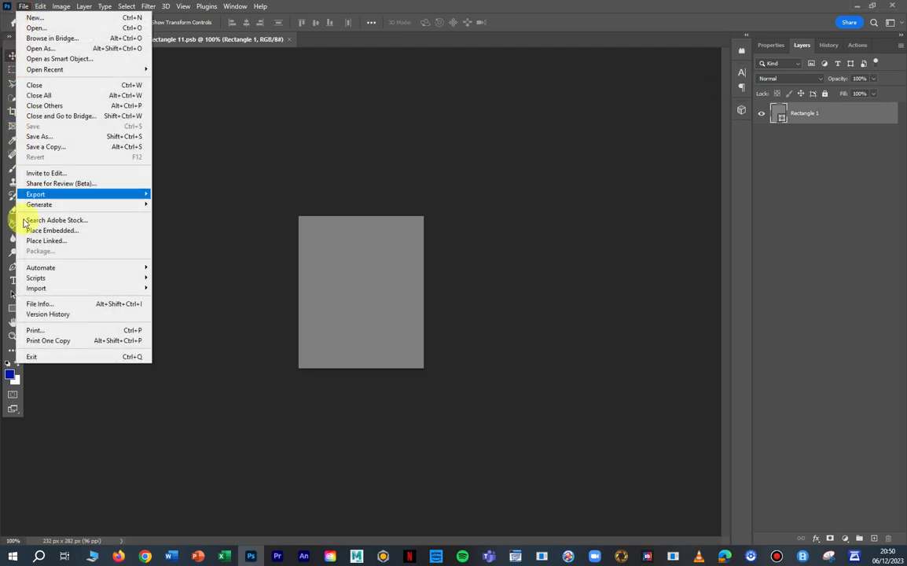
- Place the boy-at-computer photo as embedded and enlarge it to 96.86% over the grey rectangle
{"action": "left_click", "coordinate": [66, 234]}
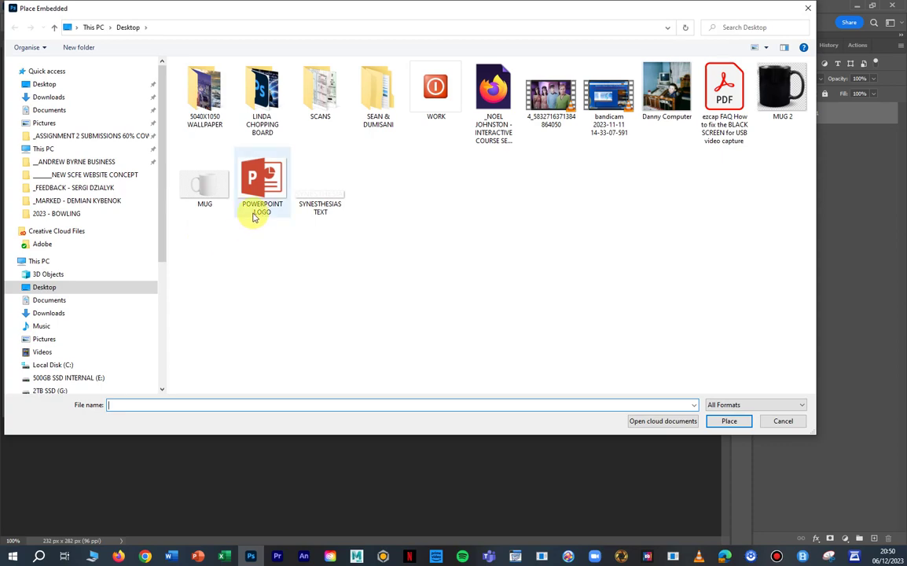
{"action": "left_click", "coordinate": [668, 91]}
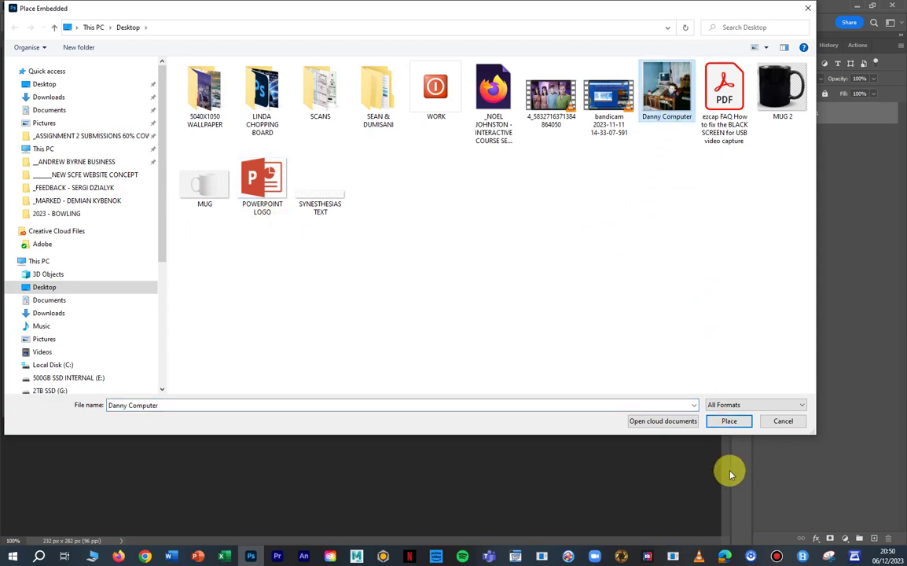
{"action": "left_click", "coordinate": [729, 421]}
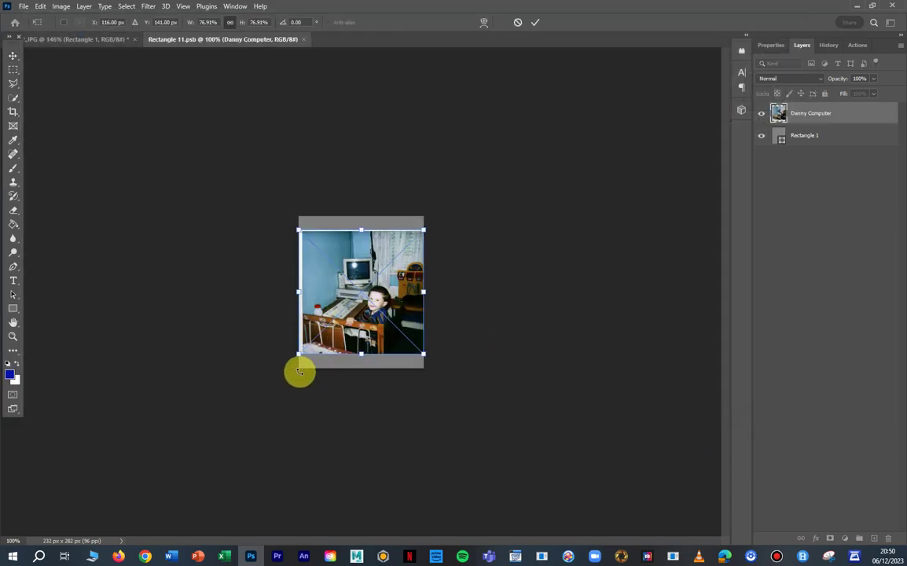
{"action": "left_click_drag", "start_coordinate": [298, 354], "coordinate": [283, 370]}
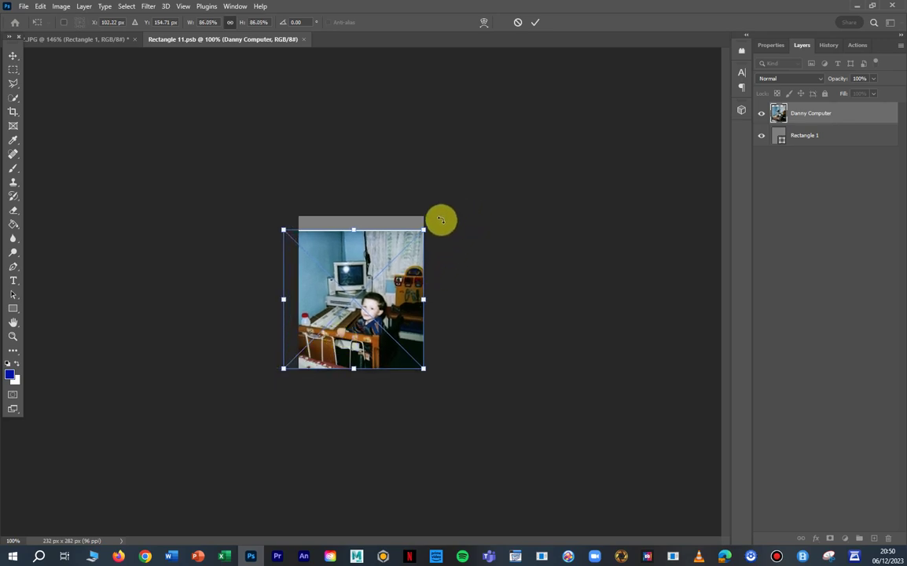
{"action": "left_click_drag", "start_coordinate": [423, 228], "coordinate": [440, 212]}
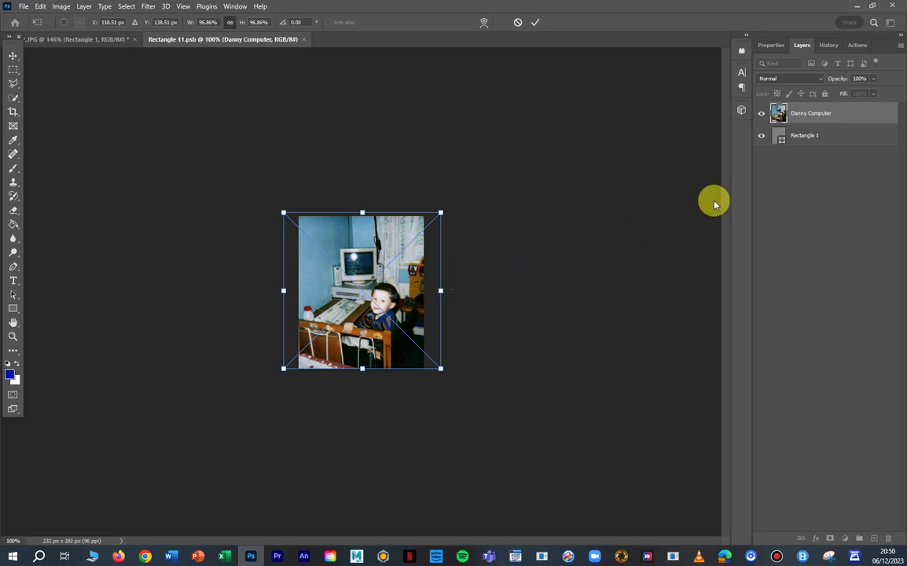
- Commit the photo's size, hide the grey Rectangle 1 layer, and apply an unchanged Warp
{"action": "left_click", "coordinate": [14, 58]}
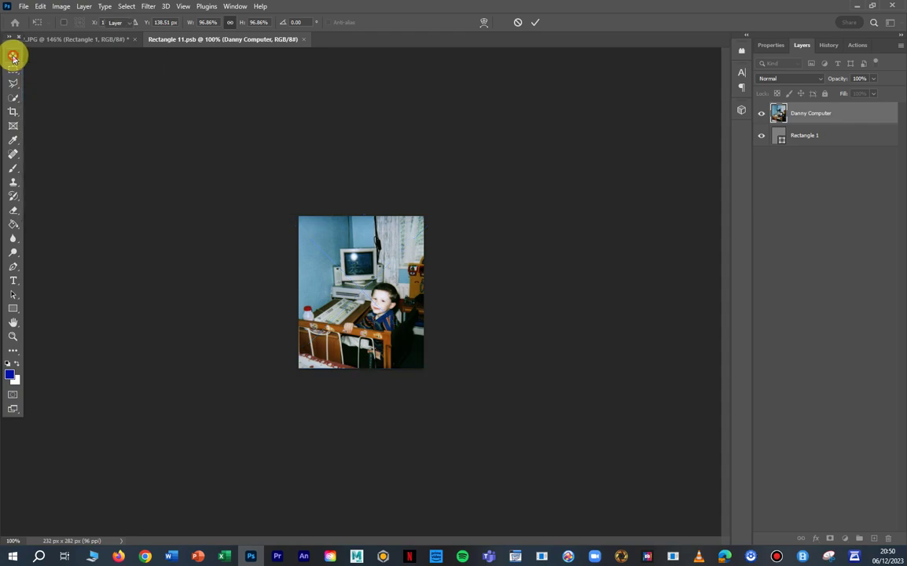
{"action": "left_click", "coordinate": [761, 135]}
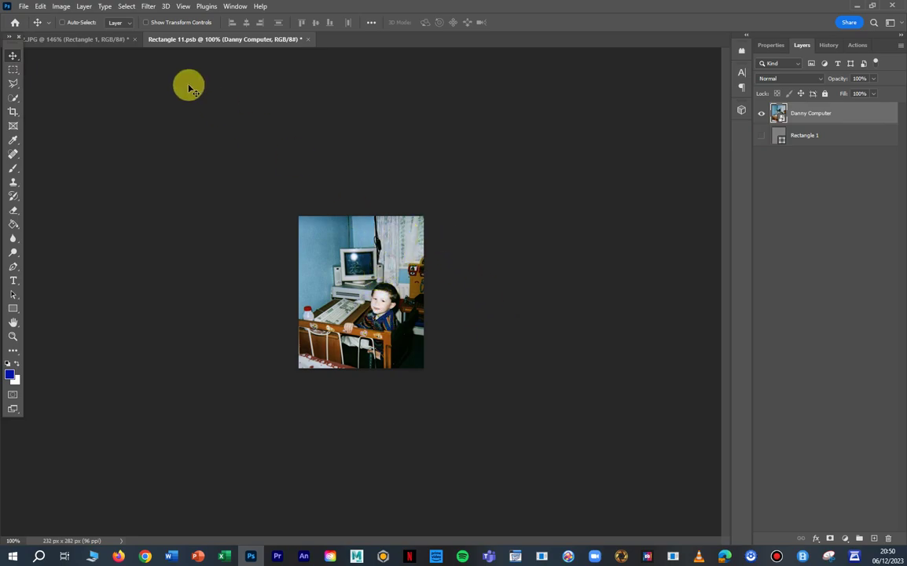
{"action": "left_click", "coordinate": [41, 8]}
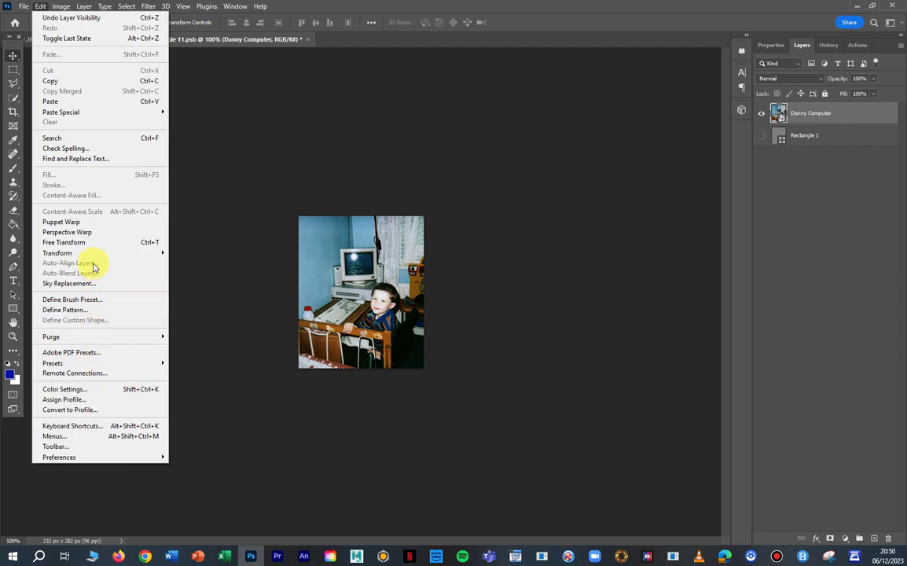
{"action": "mouse_move", "coordinate": [157, 253]}
{"action": "left_click", "coordinate": [205, 326]}
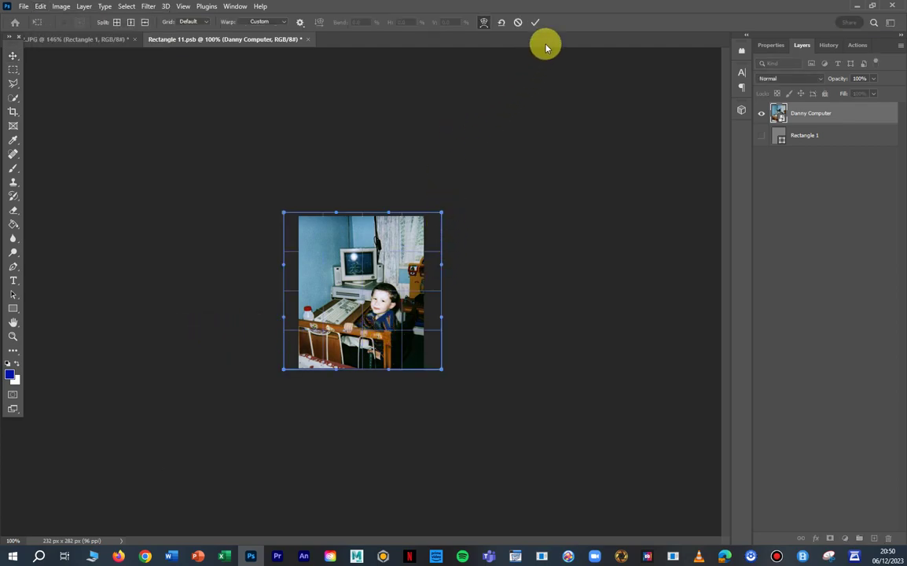
{"action": "left_click", "coordinate": [535, 22]}
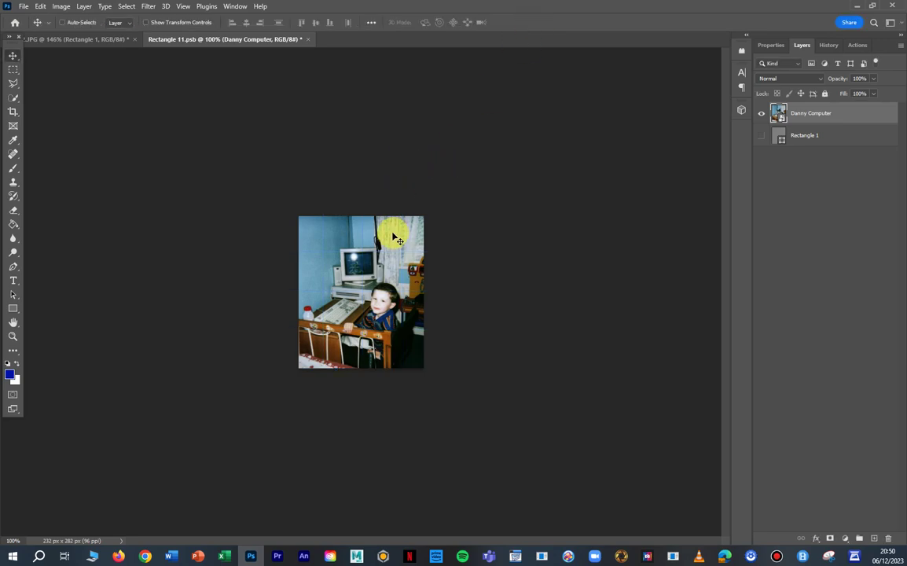
- Close Rectangle 11.psb, saving changes so the photo wraps the mug in the main document
{"action": "left_click", "coordinate": [307, 41]}
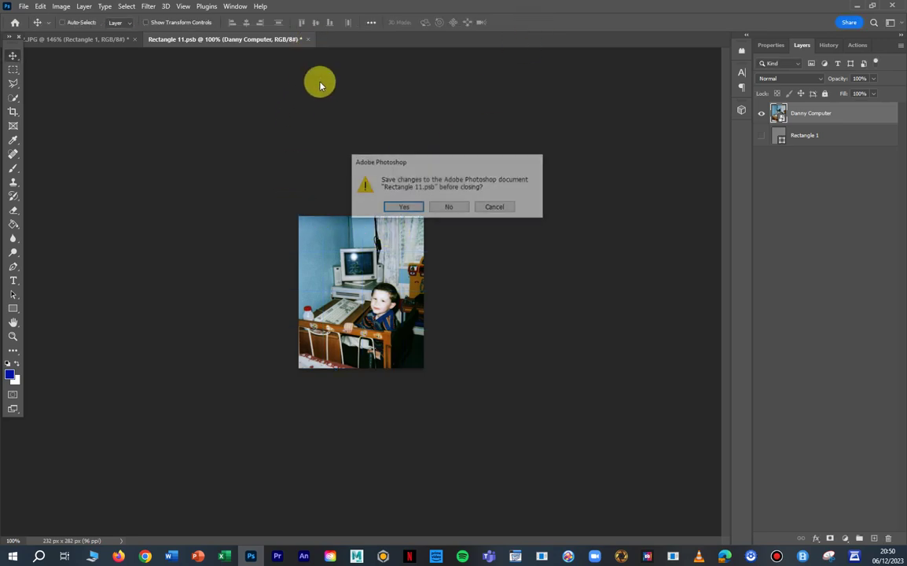
{"action": "left_click", "coordinate": [405, 207]}
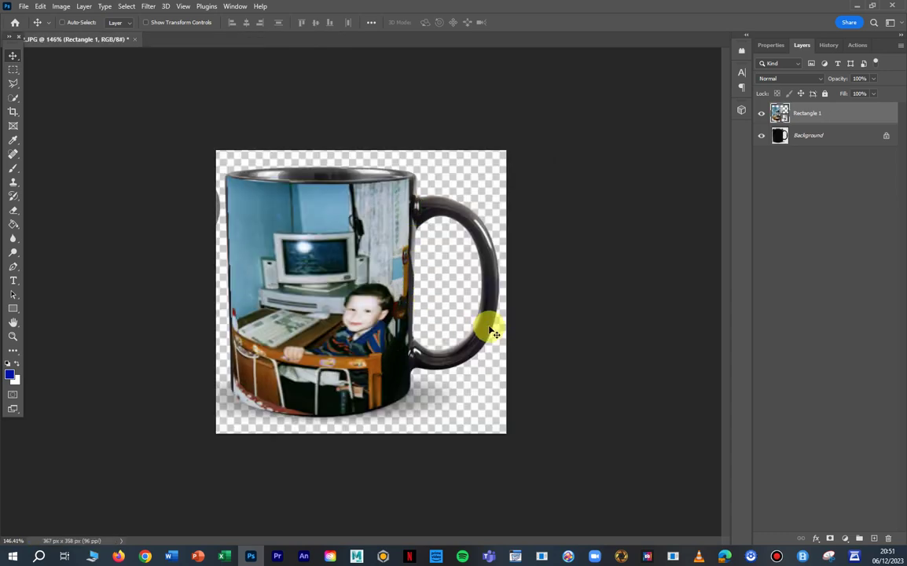